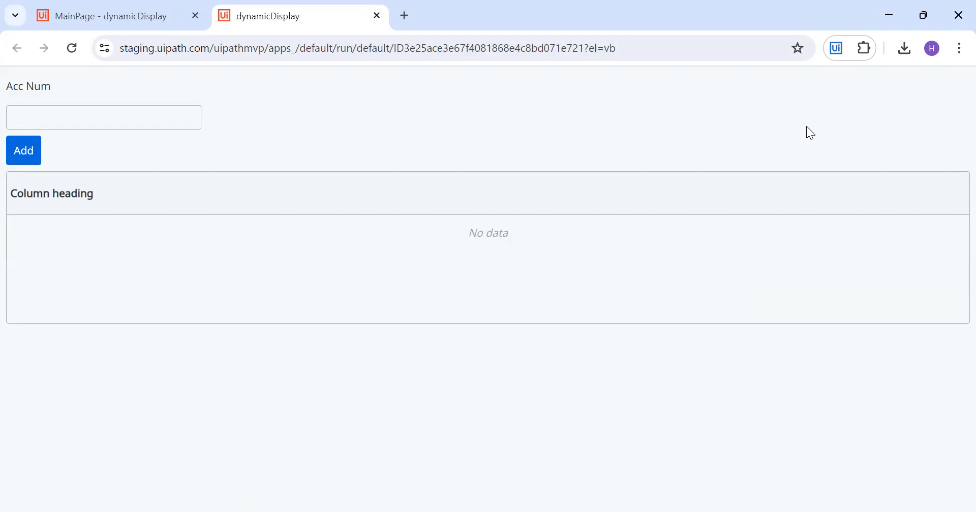
Step: Add two different account numbers to the table, one after the other, through the Acc Num field
{"action": "left_click", "coordinate": [111, 117]}
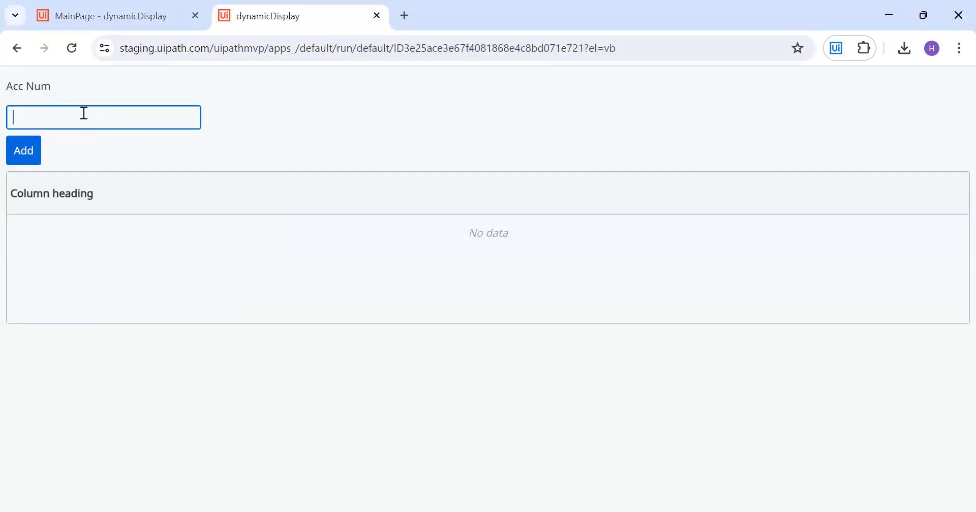
{"action": "type", "text": "1234567"}
{"action": "left_click", "coordinate": [34, 150]}
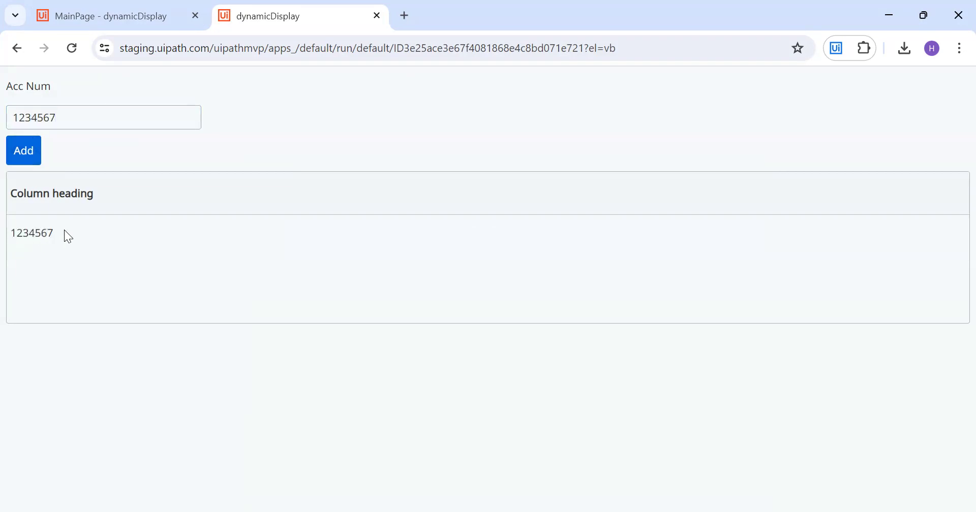
{"action": "left_click", "coordinate": [116, 112]}
{"action": "left_click_drag", "start_coordinate": [92, 112], "coordinate": [4, 112]}
{"action": "key", "text": "BackSpace"}
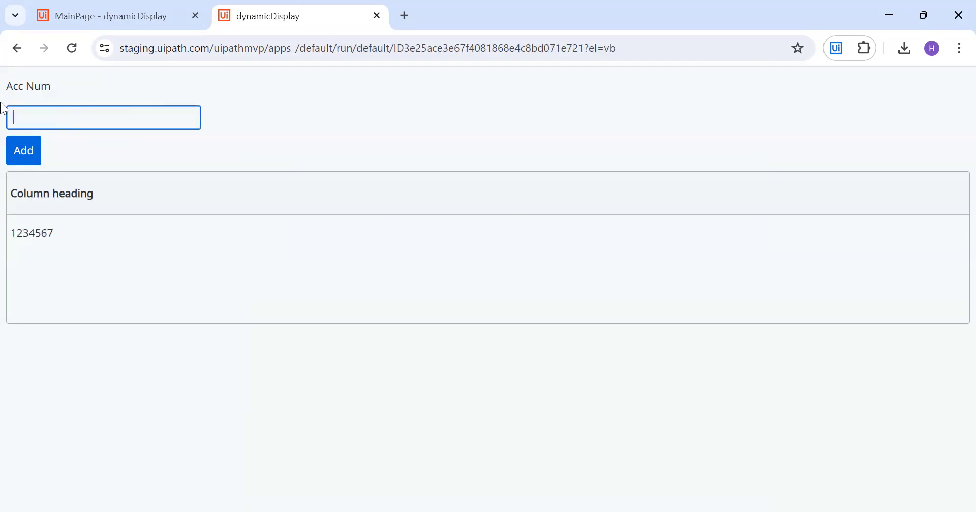
{"action": "type", "text": "675432"}
{"action": "left_click", "coordinate": [23, 149]}
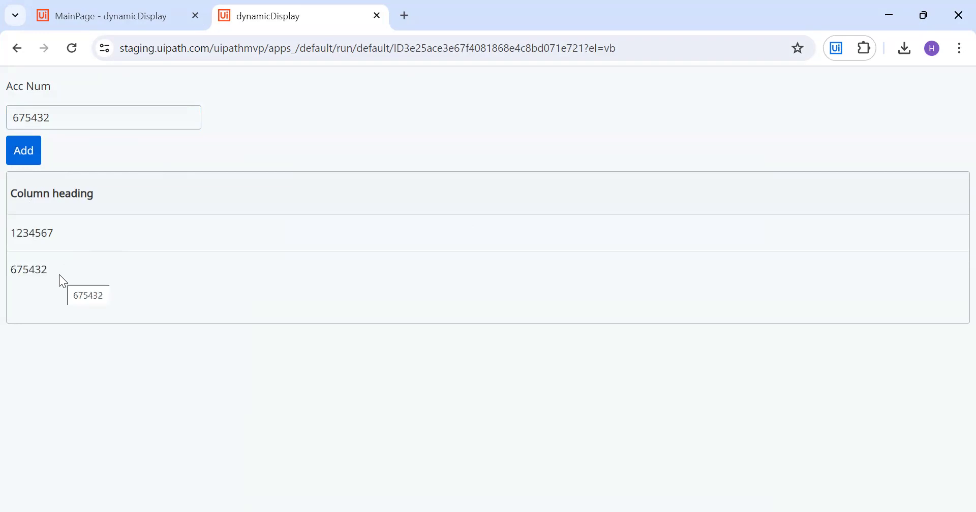
Step: Replace the Acc Num entry with two further eight-digit account numbers in turn, adding each to the table
{"action": "left_click", "coordinate": [84, 118]}
{"action": "key", "text": "ctrl+a"}
{"action": "type", "text": "87634823"}
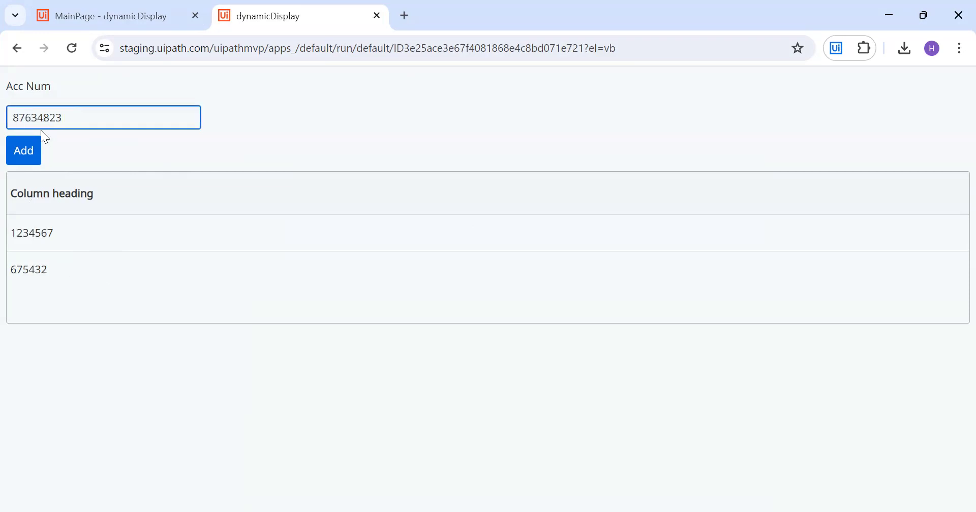
{"action": "left_click", "coordinate": [25, 163]}
{"action": "left_click_drag", "start_coordinate": [79, 117], "coordinate": [3, 121]}
{"action": "type", "text": "23647823"}
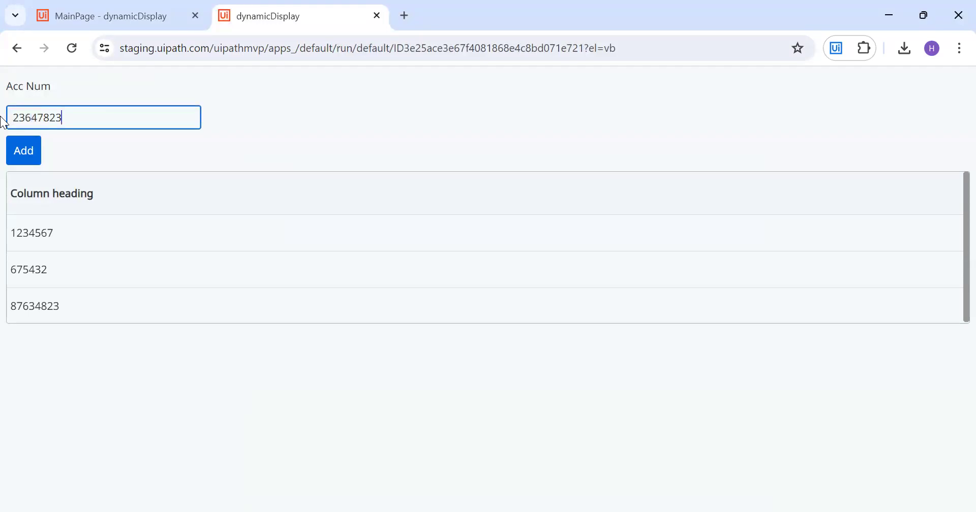
{"action": "left_click", "coordinate": [31, 153]}
{"action": "scroll", "coordinate": [63, 193], "scroll_direction": "down", "scroll_amount": 2}
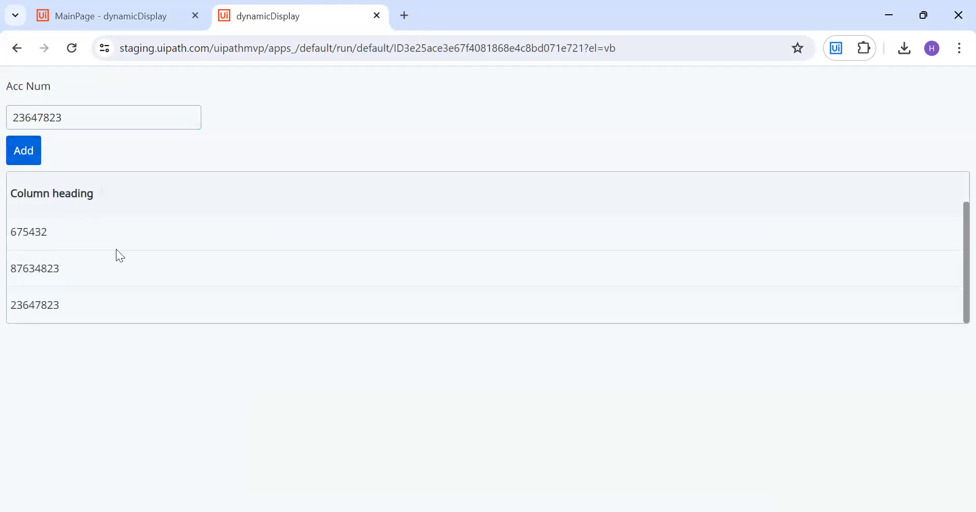
Step: Add a three-digit account number as another table row and view the end of the table
{"action": "left_click_drag", "start_coordinate": [53, 118], "coordinate": [2, 98]}
{"action": "key", "text": "BackSpace"}
{"action": "left_click", "coordinate": [31, 153]}
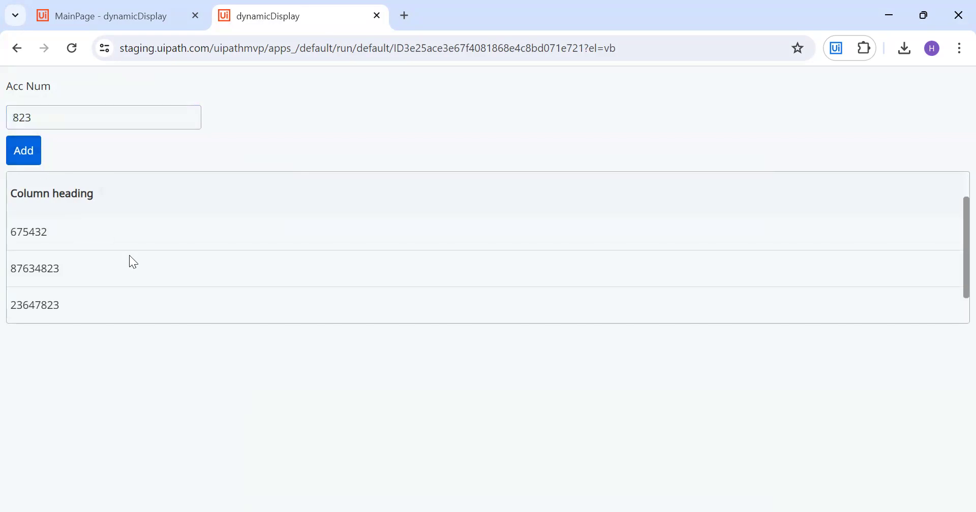
{"action": "scroll", "coordinate": [131, 259], "scroll_direction": "down", "scroll_amount": 2}
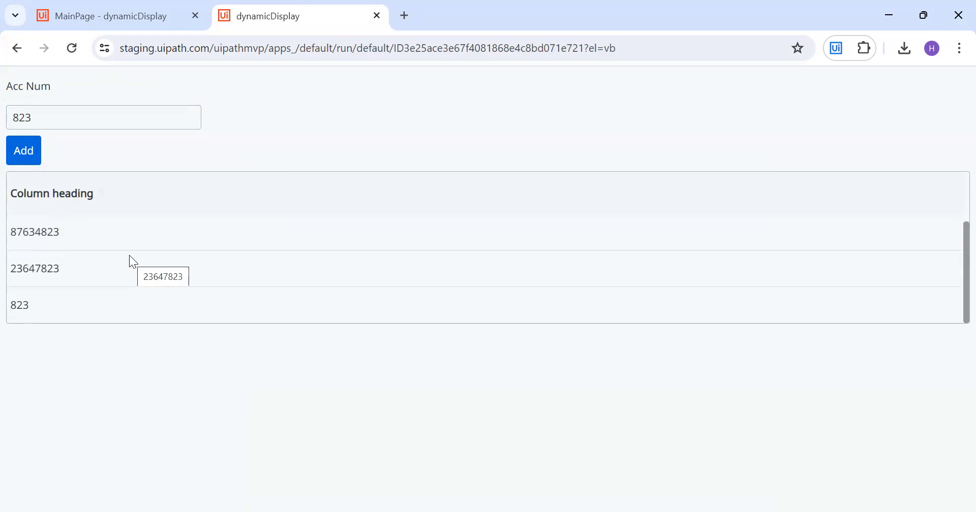
Step: Close the preview and create a new VB app named dynamicDemo with a Blank Page as its first page
{"action": "left_click", "coordinate": [380, 16]}
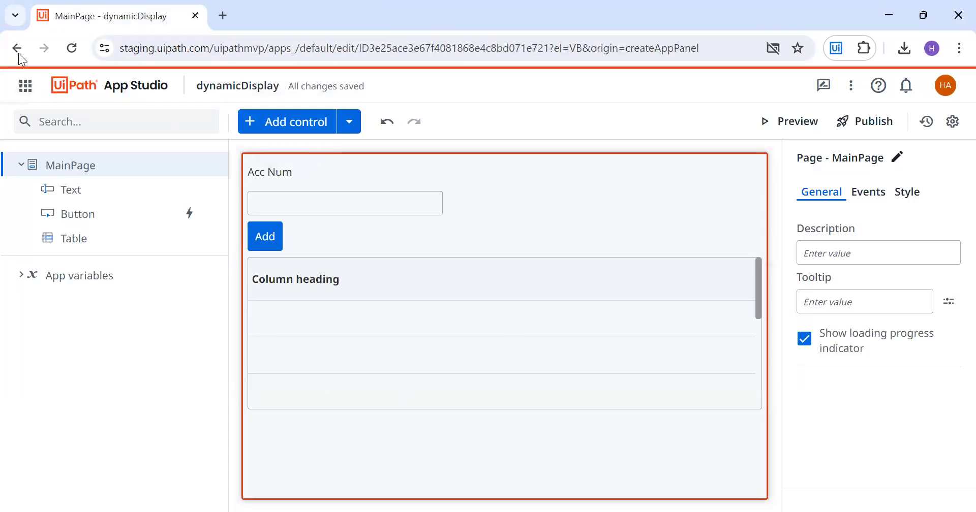
{"action": "left_click", "coordinate": [122, 87]}
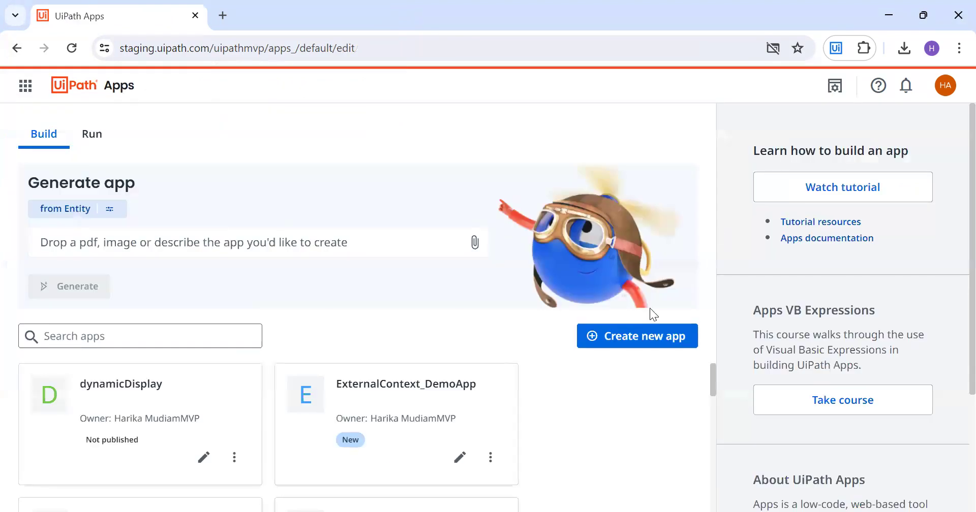
{"action": "left_click", "coordinate": [613, 332]}
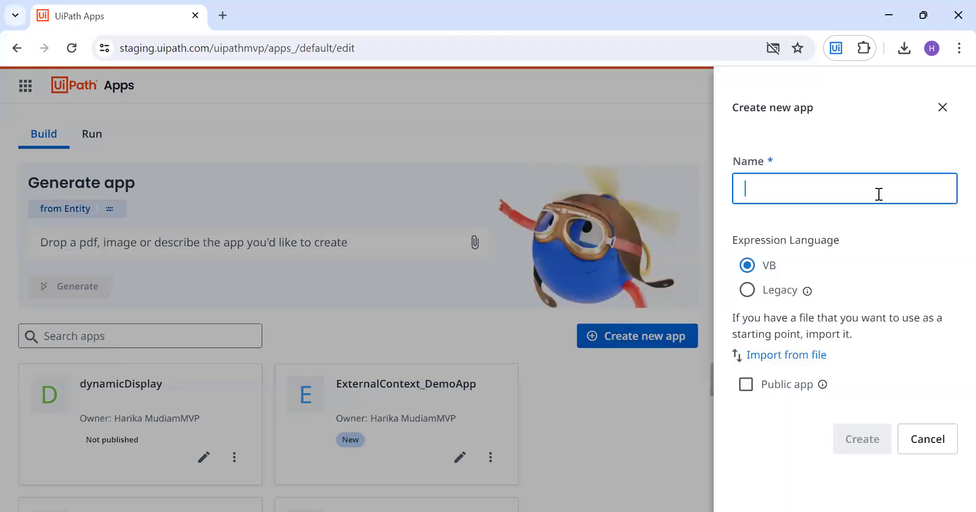
{"action": "type", "text": "d"}
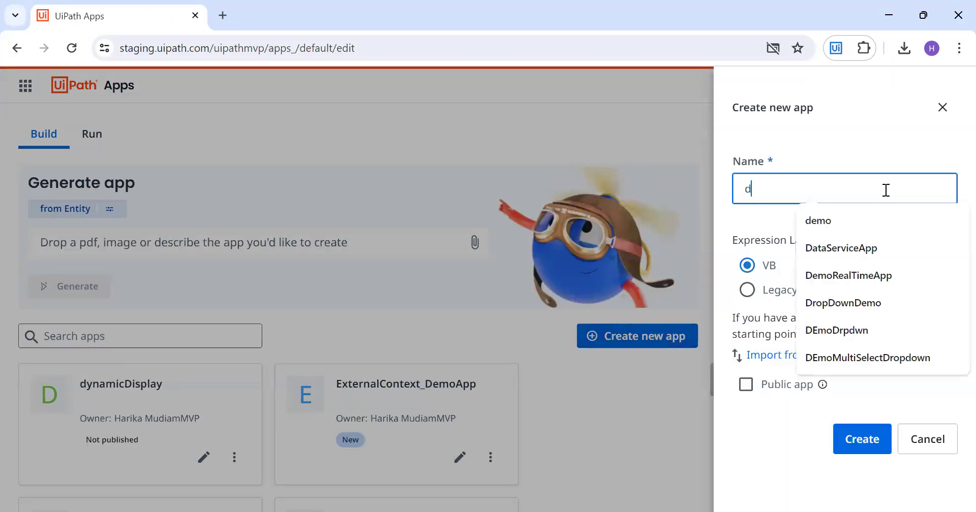
{"action": "type", "text": "ynamicDemo"}
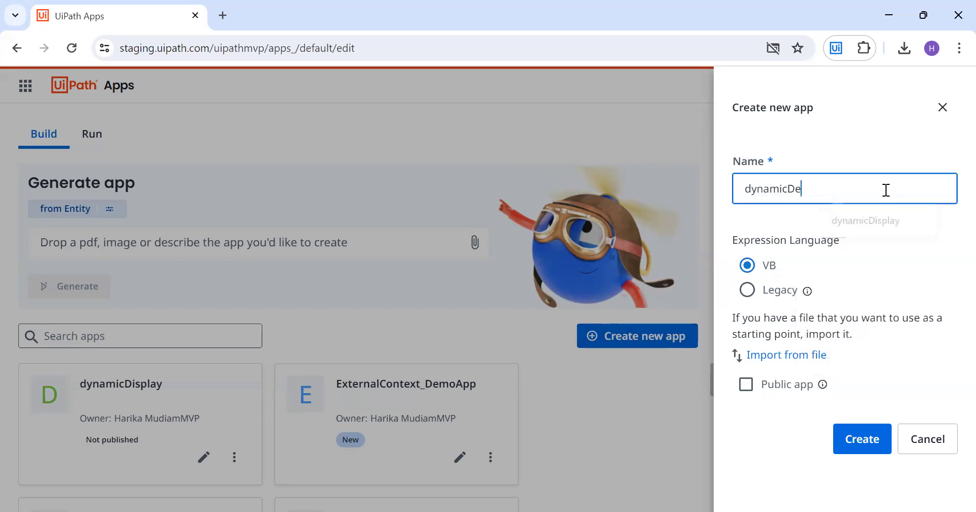
{"action": "key", "text": "Return"}
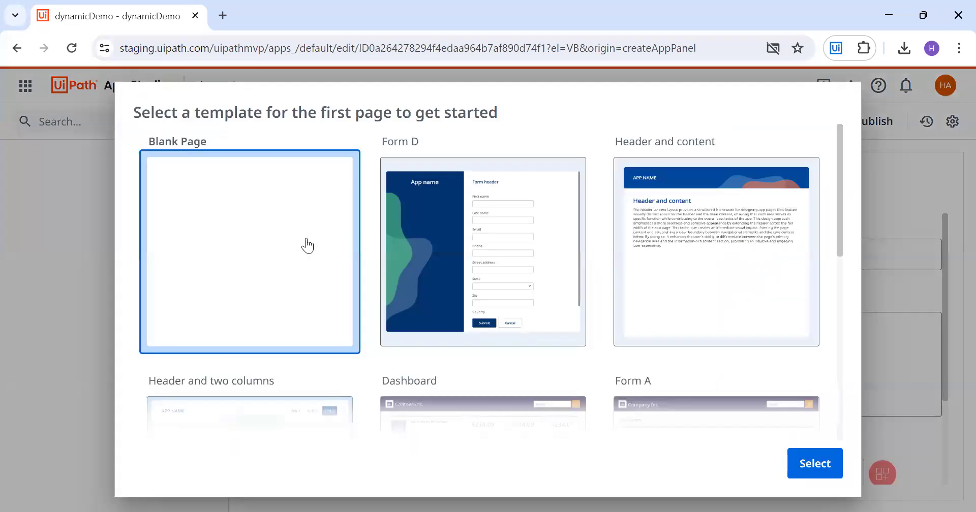
{"action": "double_click", "coordinate": [307, 244]}
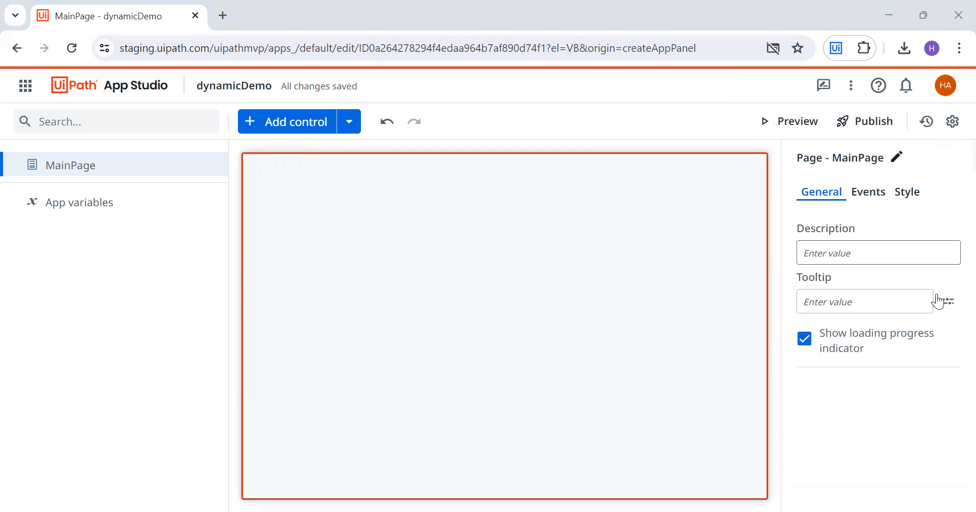
Step: Find the Textbox control and place it on the empty MainPage
{"action": "left_click", "coordinate": [305, 124]}
{"action": "left_click", "coordinate": [155, 121]}
{"action": "type", "text": "ta"}
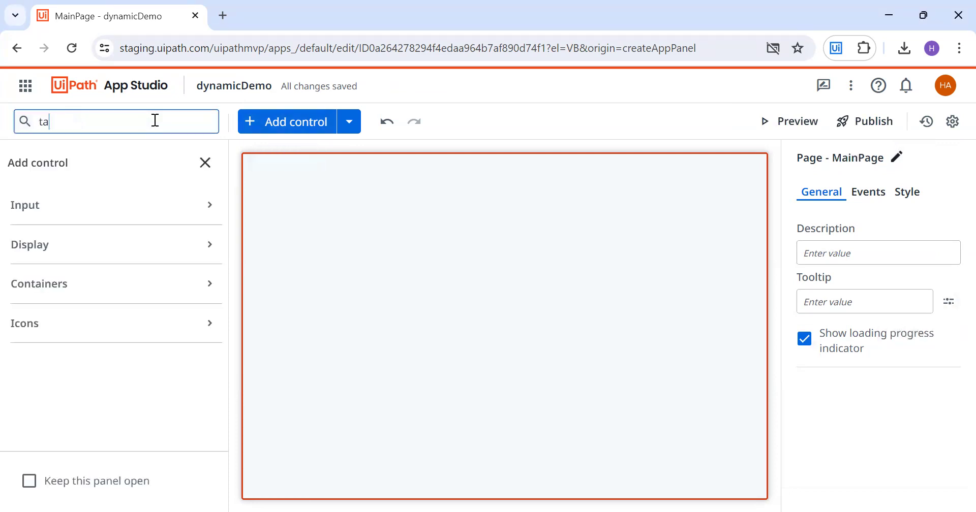
{"action": "key", "text": "BackSpace"}
{"action": "key", "text": "BackSpace"}
{"action": "type", "text": "text"}
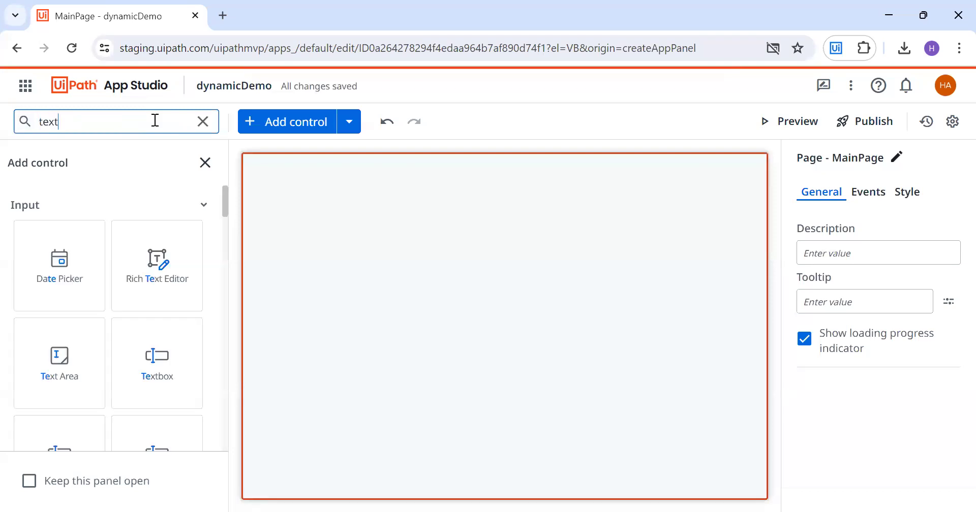
{"action": "left_click_drag", "start_coordinate": [70, 396], "coordinate": [422, 284]}
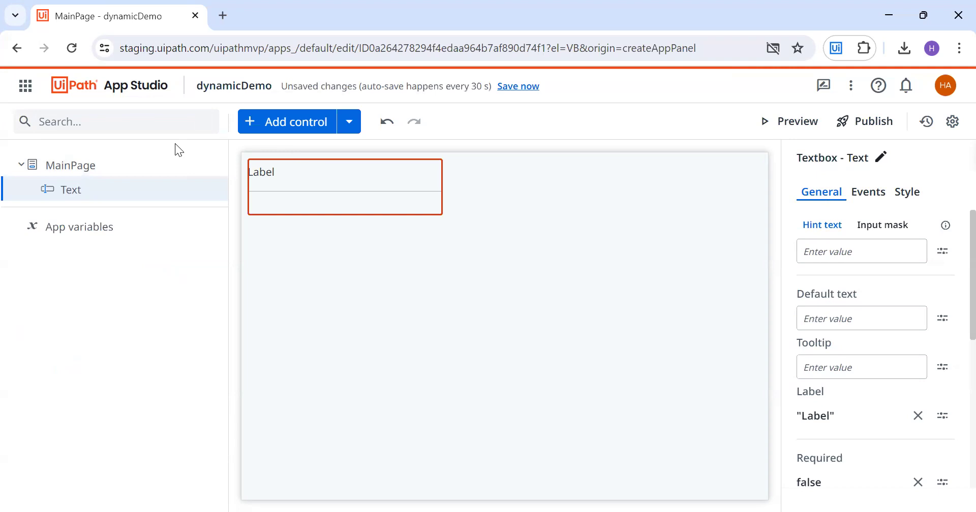
Step: Add a Button control to MainPage directly below the textbox
{"action": "left_click", "coordinate": [257, 125]}
{"action": "left_click", "coordinate": [165, 119]}
{"action": "type", "text": "button"}
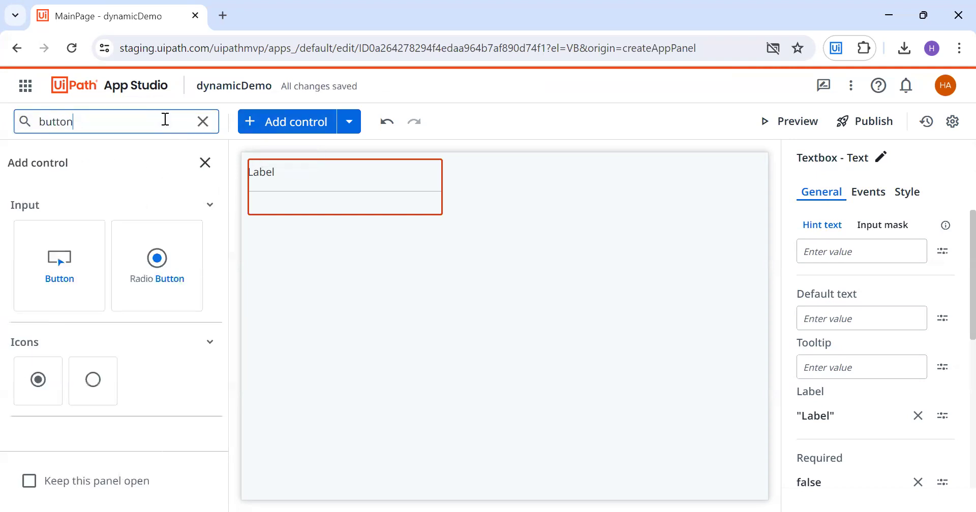
{"action": "left_click_drag", "start_coordinate": [64, 289], "coordinate": [305, 220]}
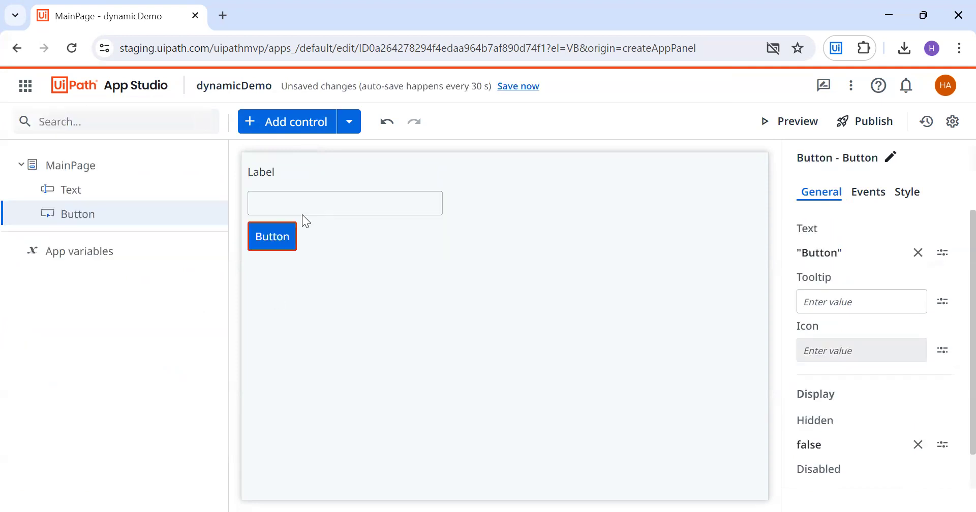
Step: Add a Table control to MainPage below the button
{"action": "left_click", "coordinate": [285, 122]}
{"action": "left_click", "coordinate": [193, 117]}
{"action": "type", "text": "table"}
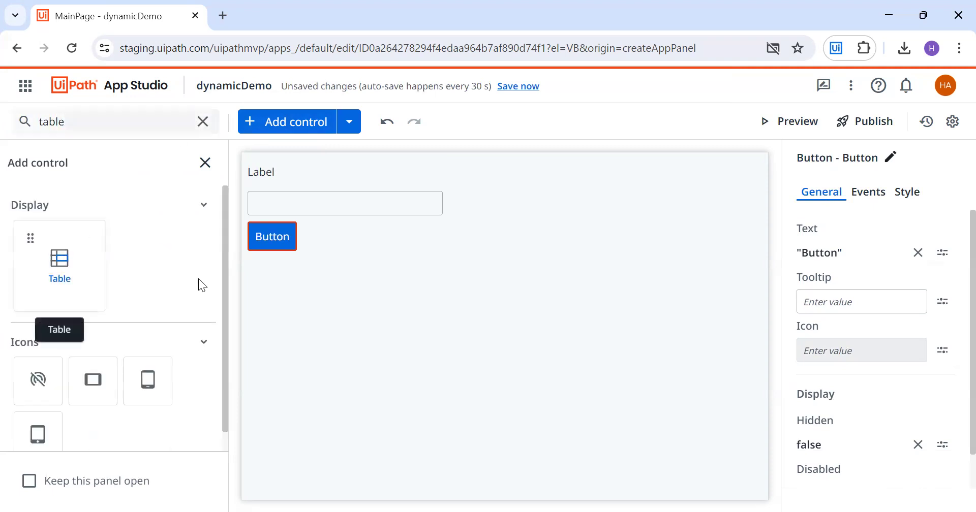
{"action": "left_click", "coordinate": [145, 120]}
Step: Add a List control to MainPage below the table
{"action": "left_click", "coordinate": [305, 127]}
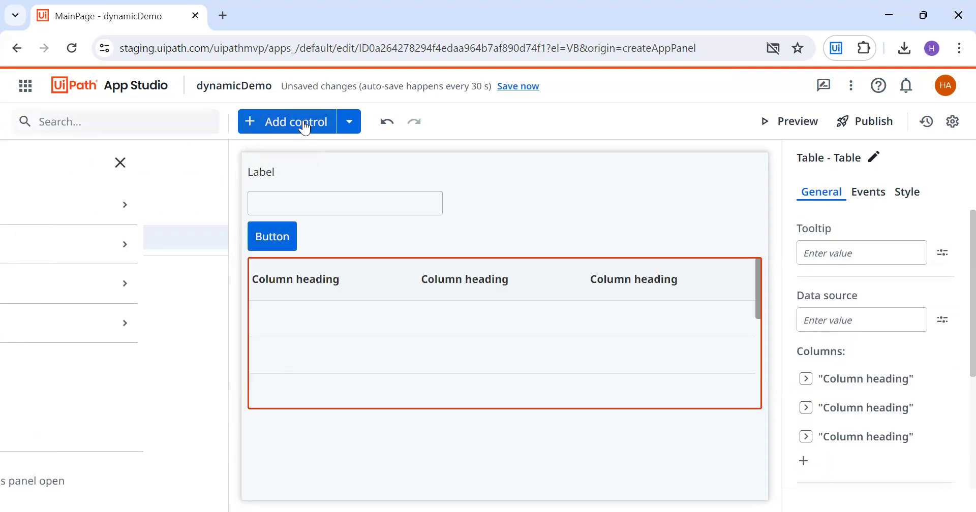
{"action": "type", "text": "list"}
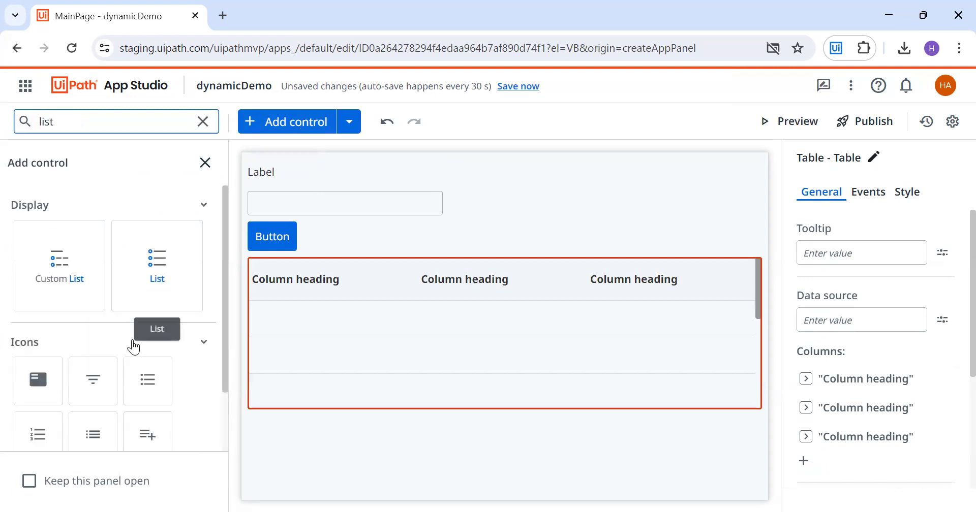
{"action": "left_click_drag", "start_coordinate": [375, 438], "coordinate": [375, 438]}
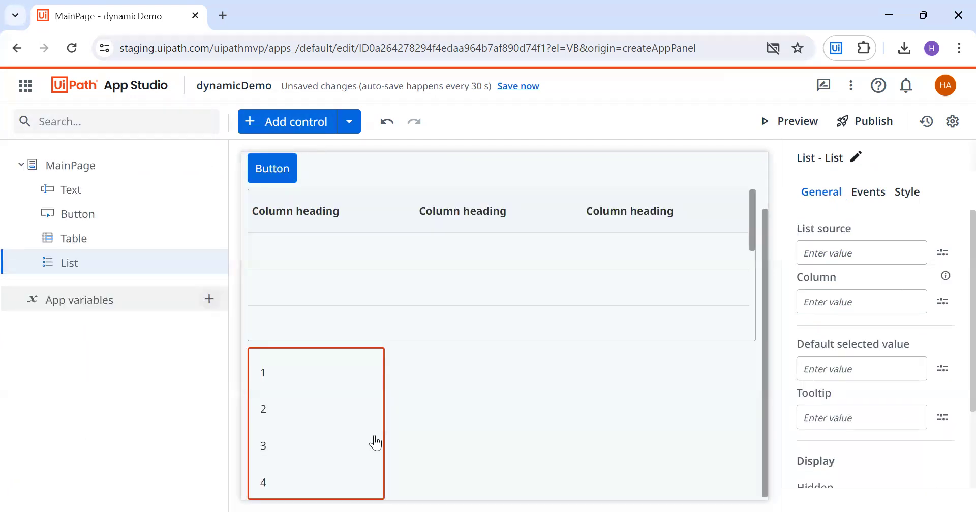
{"action": "scroll", "coordinate": [422, 284], "scroll_direction": "up", "scroll_amount": 2}
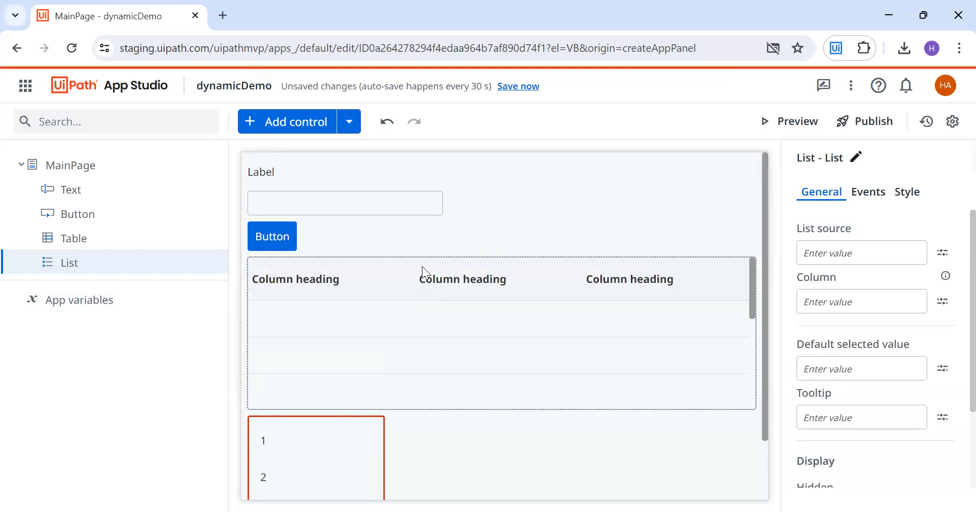
{"action": "left_click", "coordinate": [321, 195]}
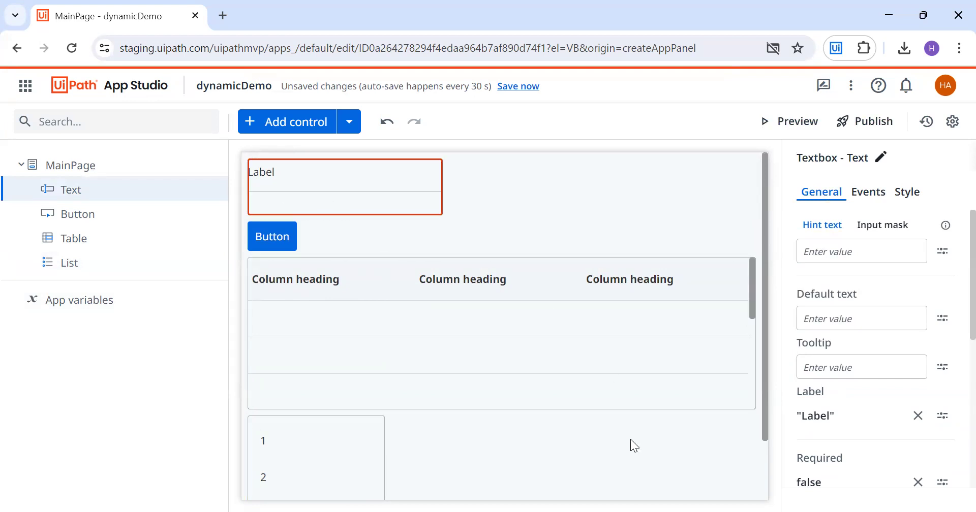
{"action": "key", "text": "alt+Tab"}
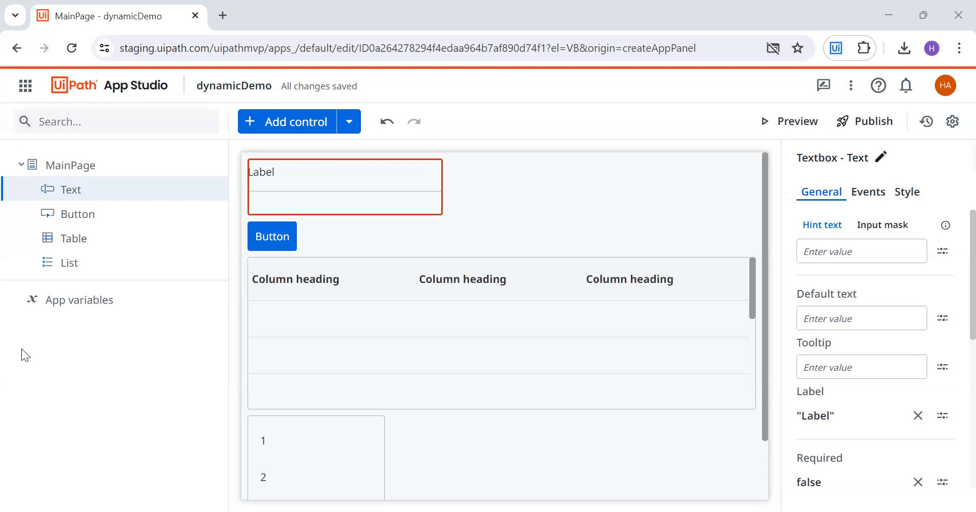
{"action": "left_click", "coordinate": [365, 191]}
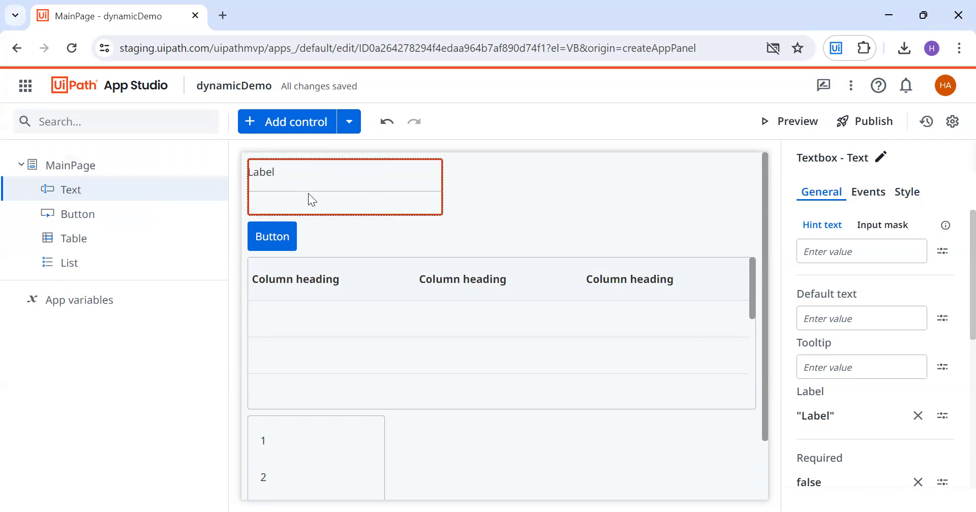
{"action": "left_click", "coordinate": [274, 235]}
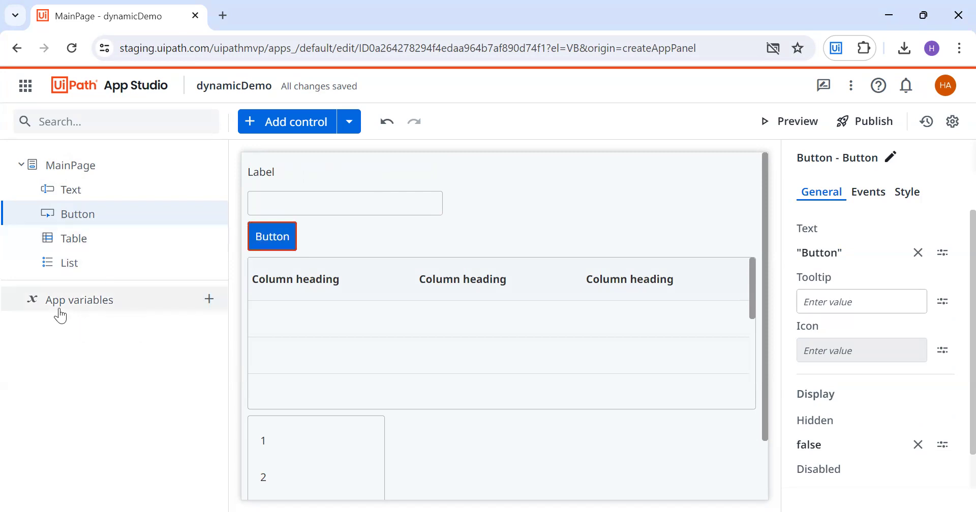
Step: Create an app variable named ListOfAccountNumber with the type List of Text
{"action": "left_click", "coordinate": [206, 301]}
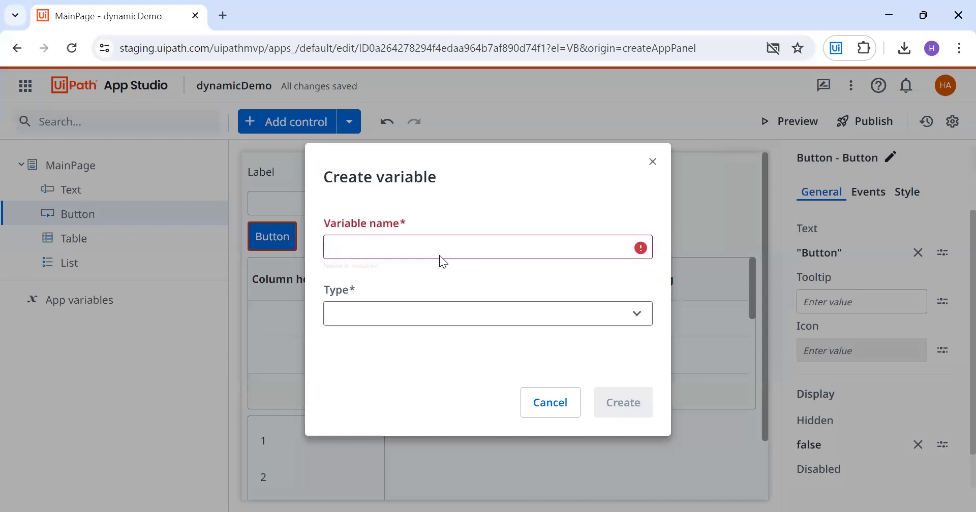
{"action": "left_click", "coordinate": [430, 247]}
{"action": "type", "text": "ListOfAccountNumber"}
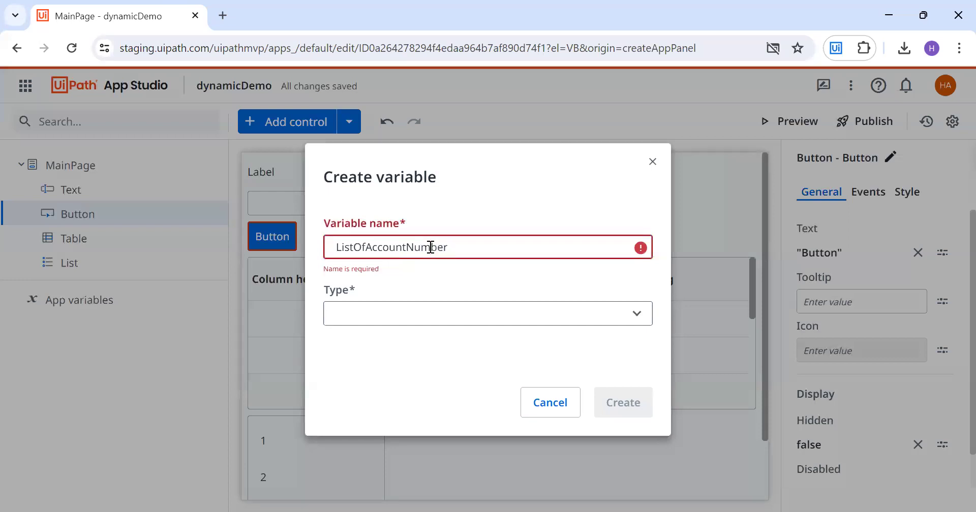
{"action": "left_click", "coordinate": [510, 307]}
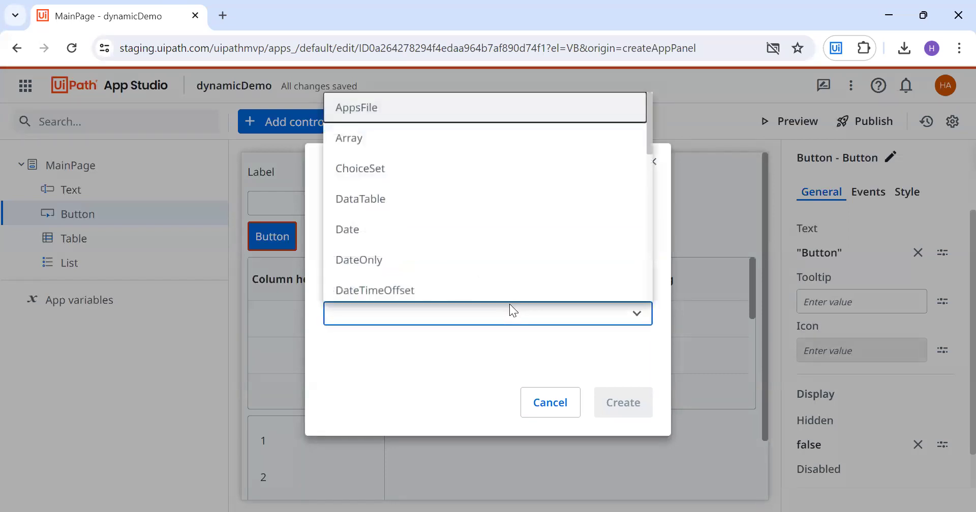
{"action": "key", "text": "l"}
{"action": "key", "text": "Return"}
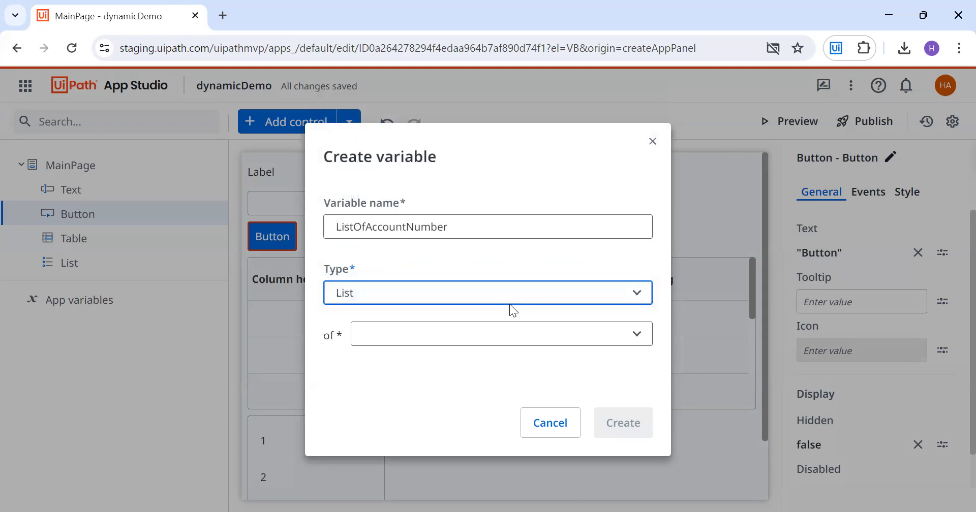
{"action": "left_click", "coordinate": [510, 331]}
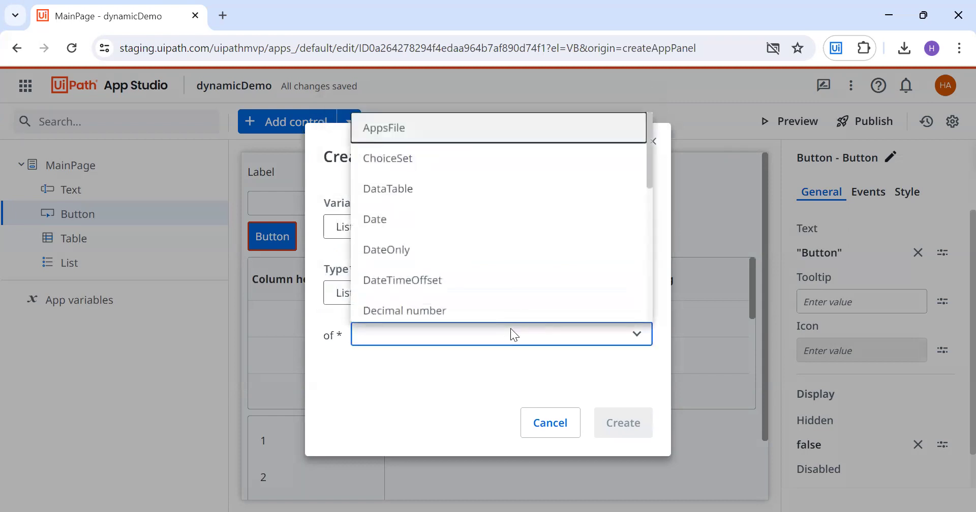
{"action": "key", "text": "t"}
{"action": "key", "text": "Return"}
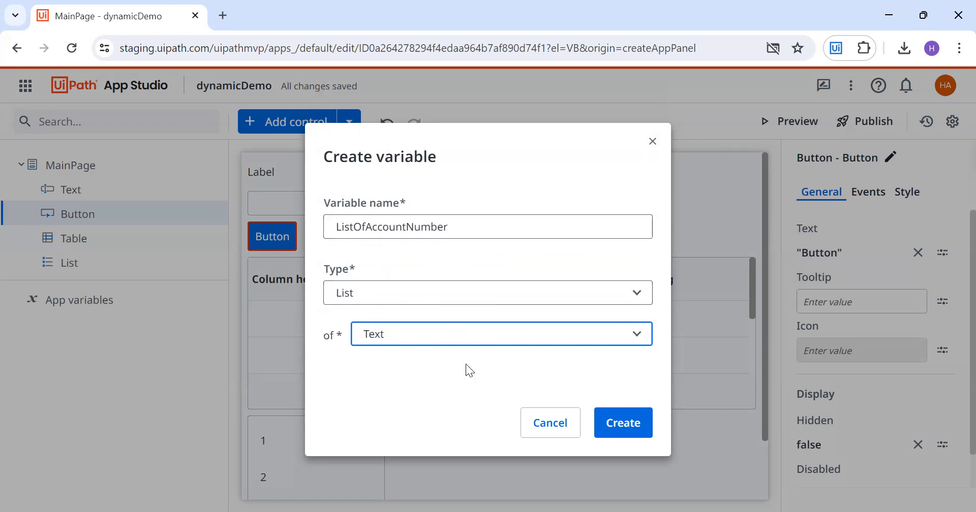
{"action": "left_click", "coordinate": [625, 423]}
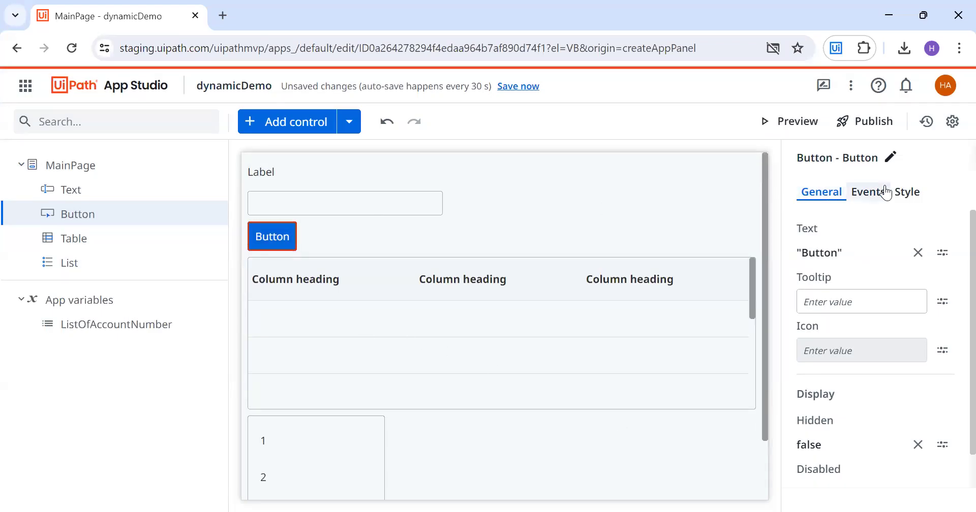
Step: Add a Set Value rule to the click event of the Button control
{"action": "left_click", "coordinate": [869, 192]}
{"action": "left_click", "coordinate": [874, 282]}
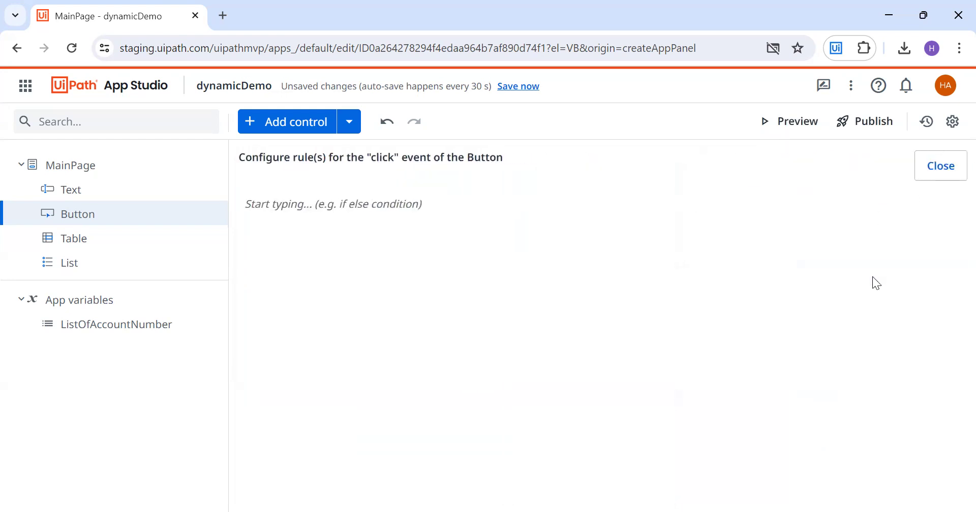
{"action": "left_click", "coordinate": [298, 225]}
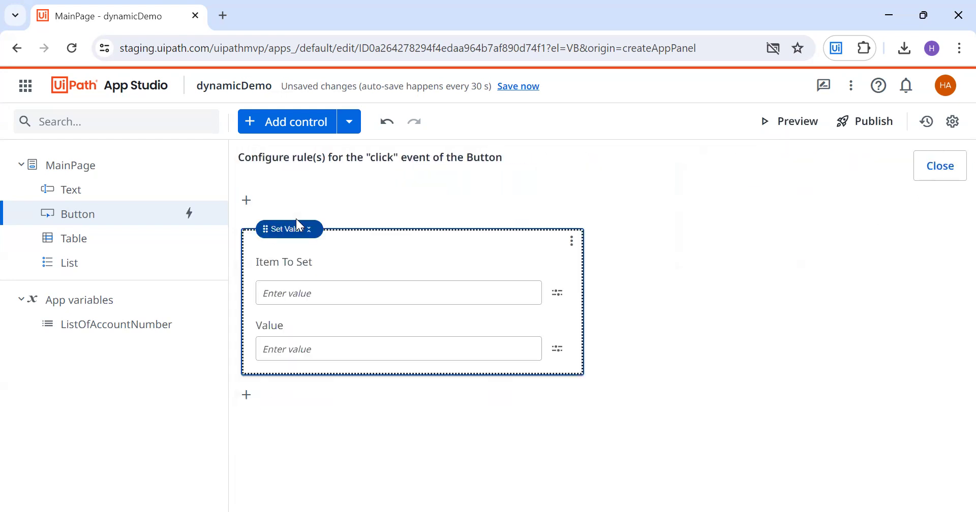
Step: Set the rule's Item To Set to the expression AppVariables.AppVariable.ListOfAccountNumber and save it
{"action": "left_click", "coordinate": [559, 293]}
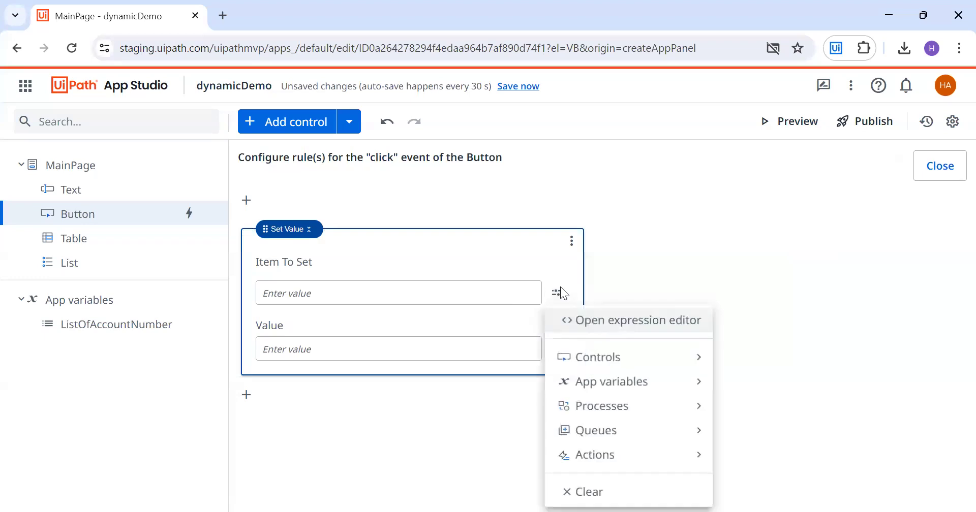
{"action": "left_click", "coordinate": [596, 318]}
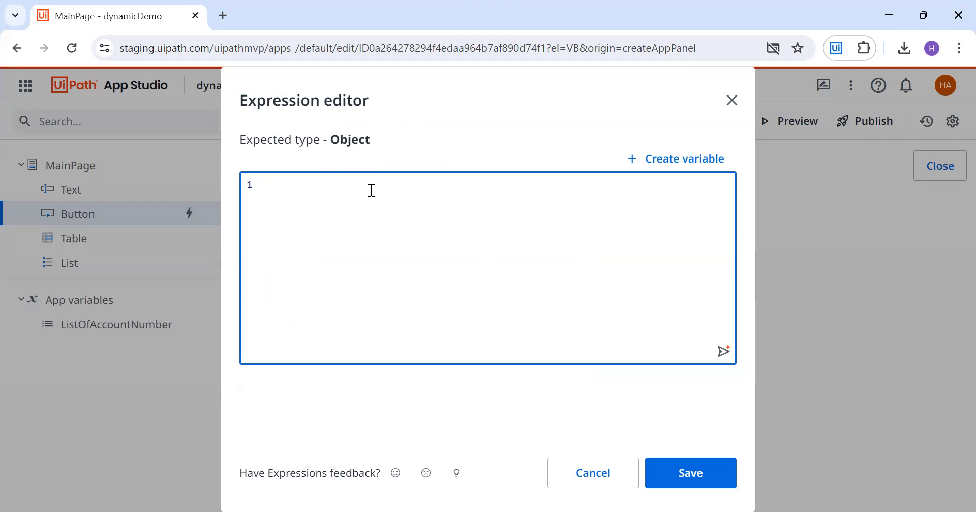
{"action": "type", "text": "appvari"}
{"action": "key", "text": "Tab"}
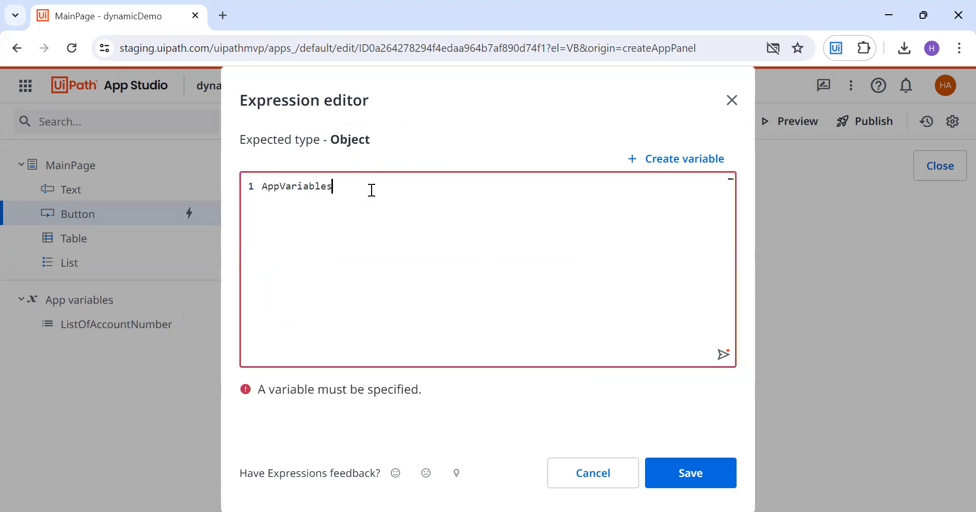
{"action": "type", "text": ".App"}
{"action": "key", "text": "Tab"}
{"action": "type", "text": ".list"}
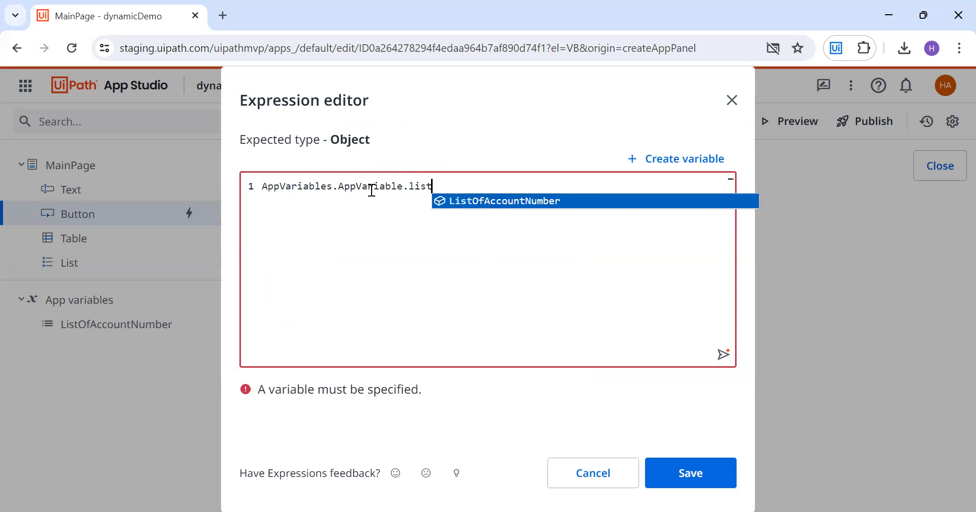
{"action": "key", "text": "Return"}
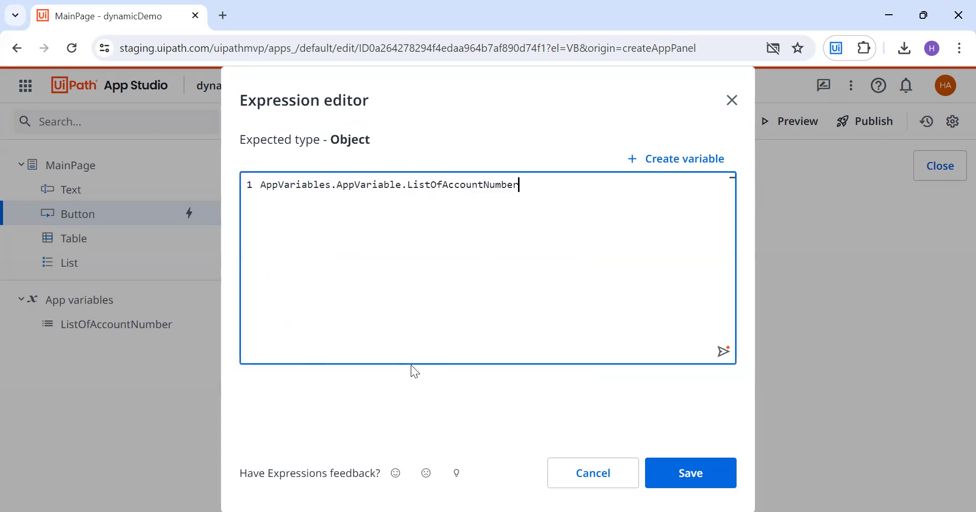
{"action": "left_click_drag", "start_coordinate": [551, 196], "coordinate": [48, 162]}
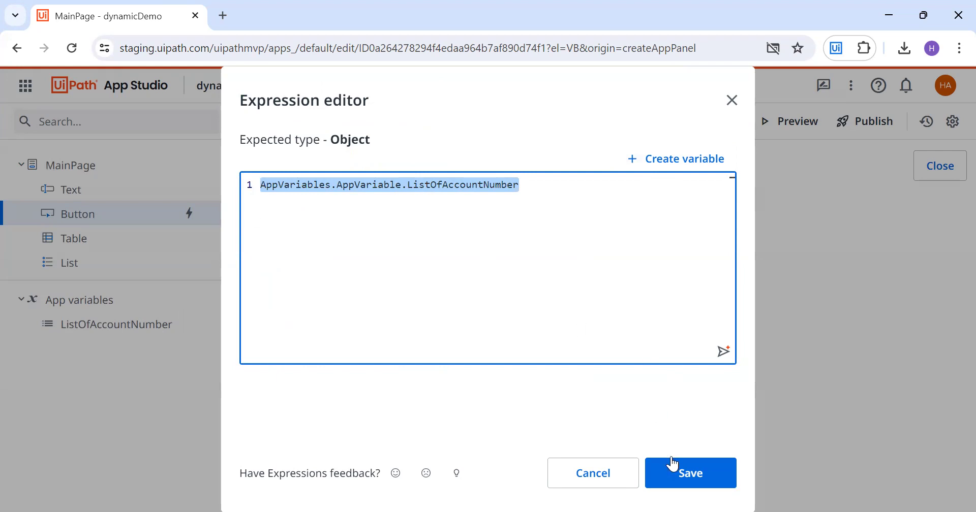
{"action": "left_click", "coordinate": [672, 464]}
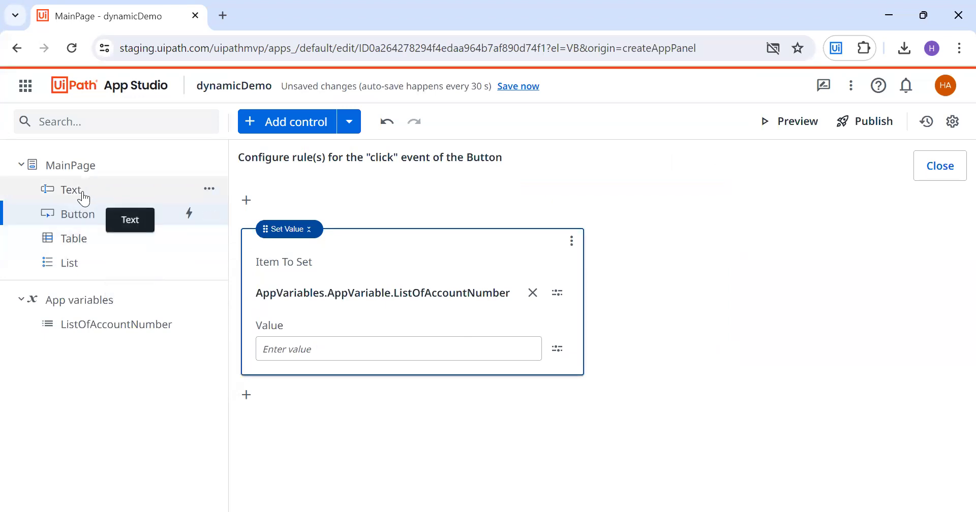
Step: Open the expression editor for the Value of the Set Value rule
{"action": "left_click", "coordinate": [562, 348]}
{"action": "left_click", "coordinate": [630, 153]}
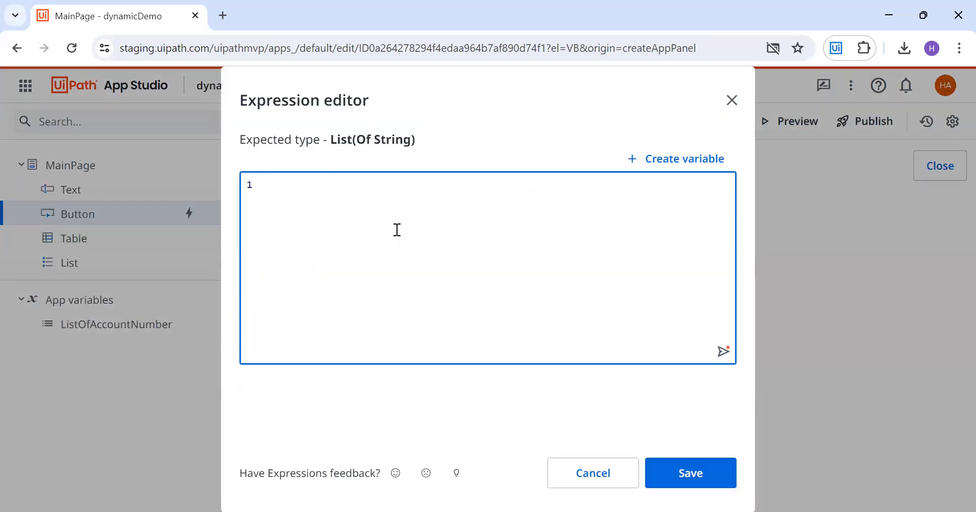
{"action": "type", "text": "app"}
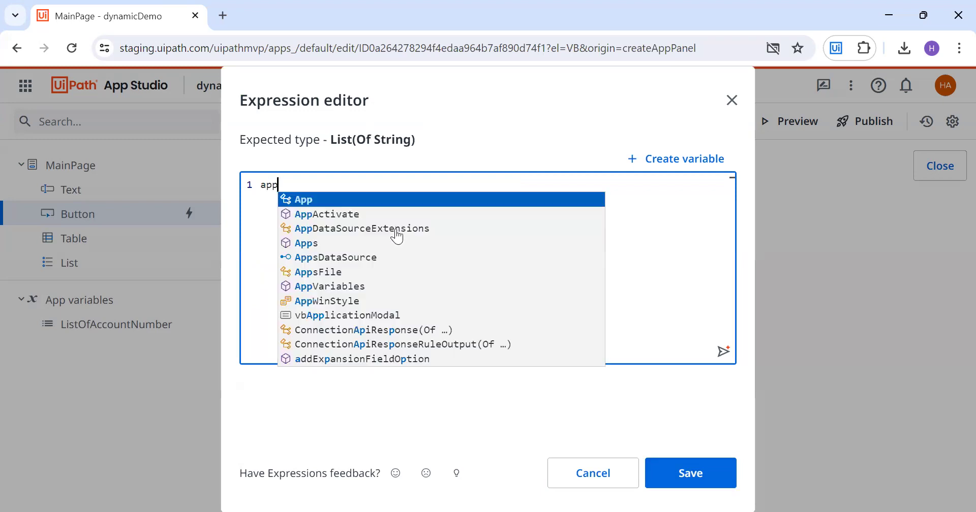
{"action": "type", "text": "end"}
{"action": "key", "text": "BackSpace"}
{"action": "key", "text": "BackSpace"}
{"action": "key", "text": "BackSpace"}
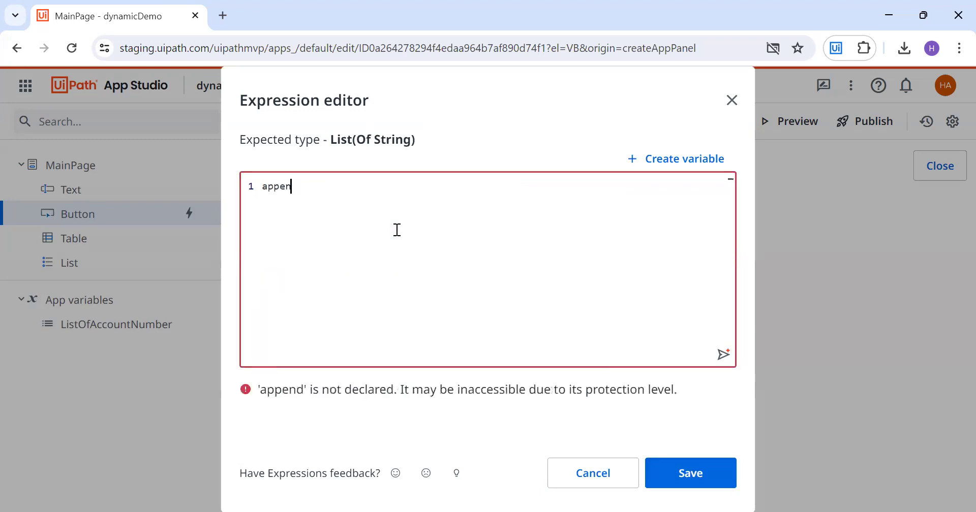
{"action": "key", "text": "BackSpace"}
{"action": "key", "text": "BackSpace"}
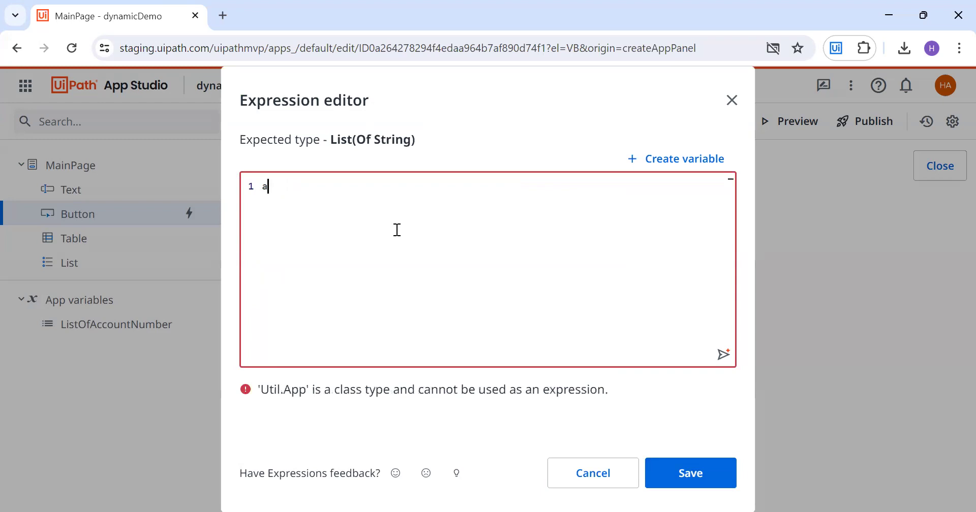
Step: Write an AddItemToList() function call without arguments as the start of the Value expression
{"action": "type", "text": "dd"}
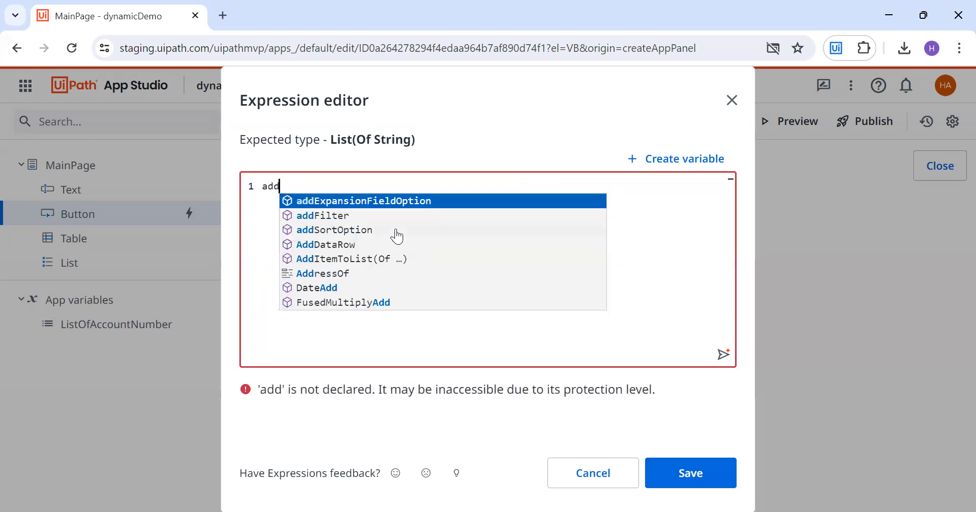
{"action": "key", "text": "Down"}
{"action": "key", "text": "Down"}
{"action": "key", "text": "Down"}
{"action": "key", "text": "Up"}
{"action": "key", "text": "Down"}
{"action": "key", "text": "Down"}
{"action": "key", "text": "Down"}
{"action": "key", "text": "Down"}
{"action": "key", "text": "Down"}
{"action": "key", "text": "Down"}
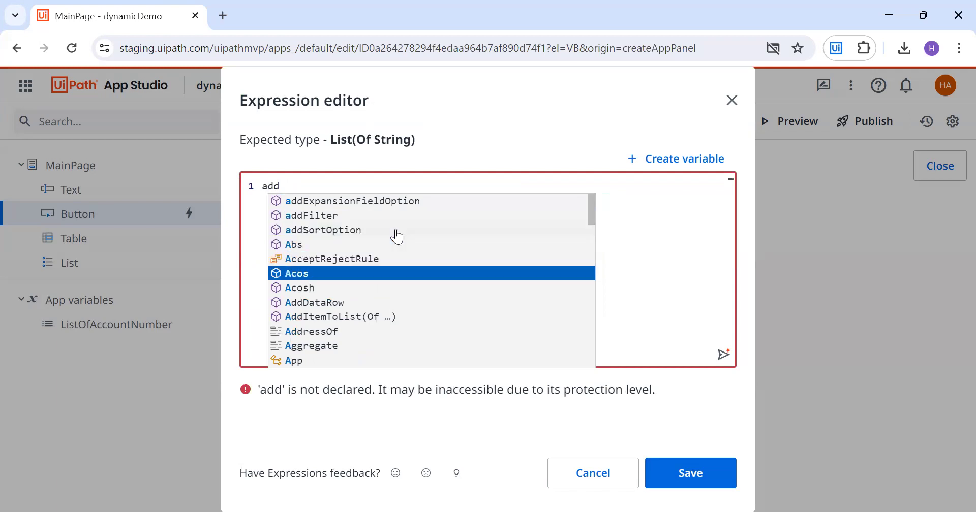
{"action": "key", "text": "Return"}
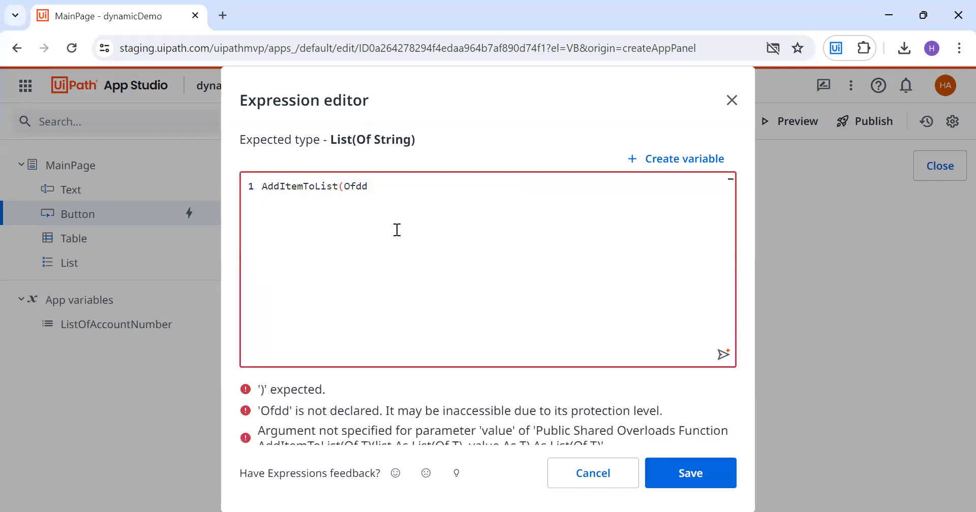
{"action": "key", "text": "BackSpace"}
{"action": "key", "text": "BackSpace"}
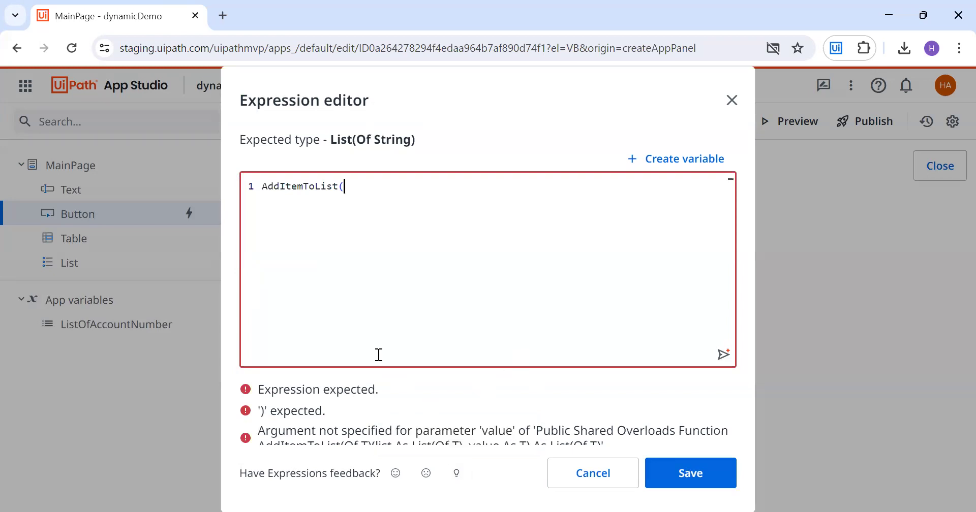
{"action": "type", "text": ")"}
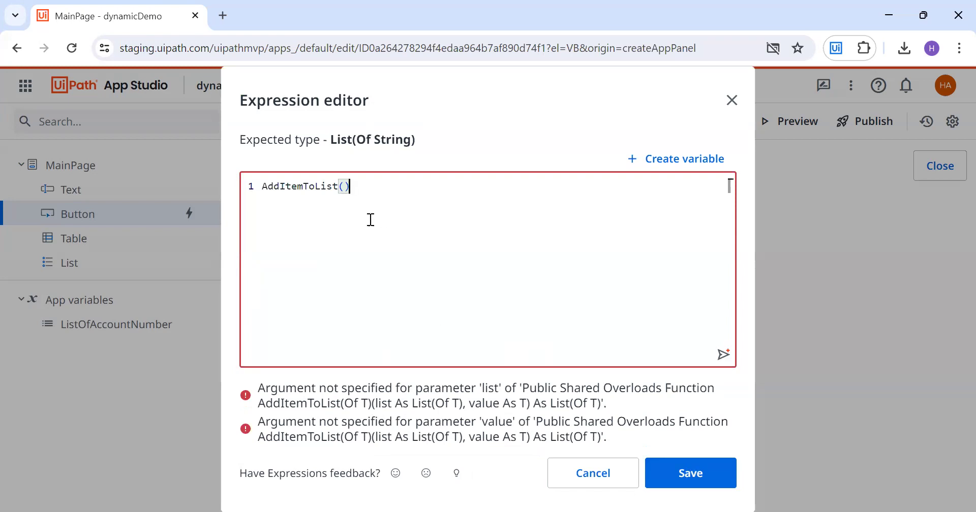
Step: Search the web in a separate browser tab for "additemtolist uipath docs"
{"action": "left_click", "coordinate": [225, 13]}
{"action": "type", "text": "ad"}
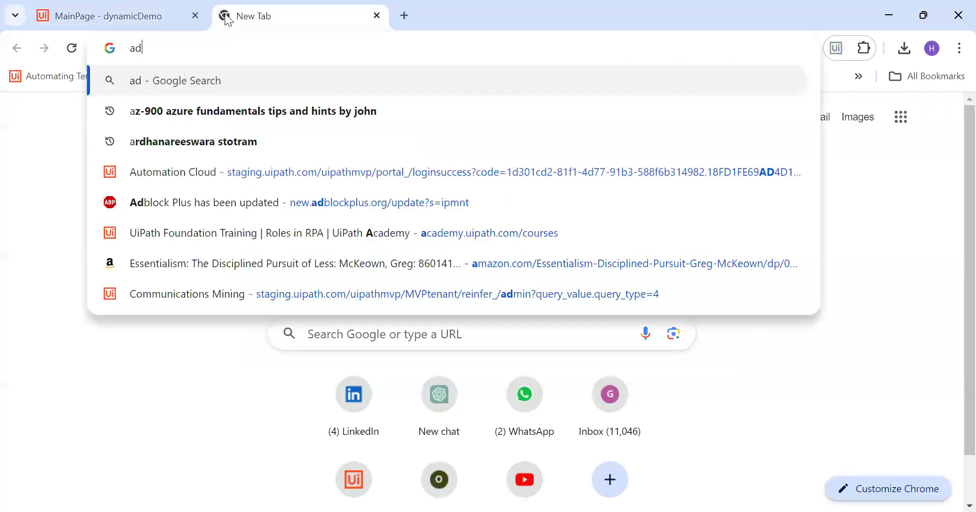
{"action": "type", "text": "ditemtolis"}
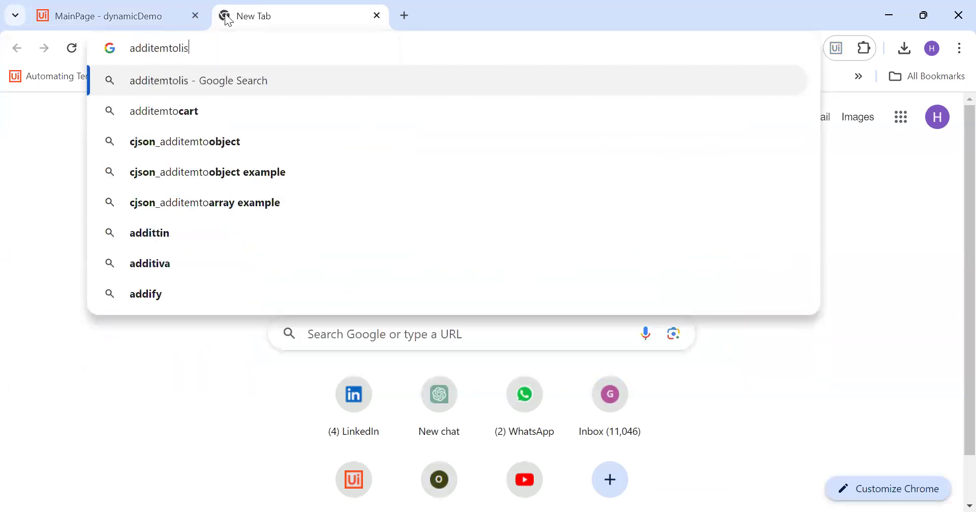
{"action": "type", "text": "t uipath docs"}
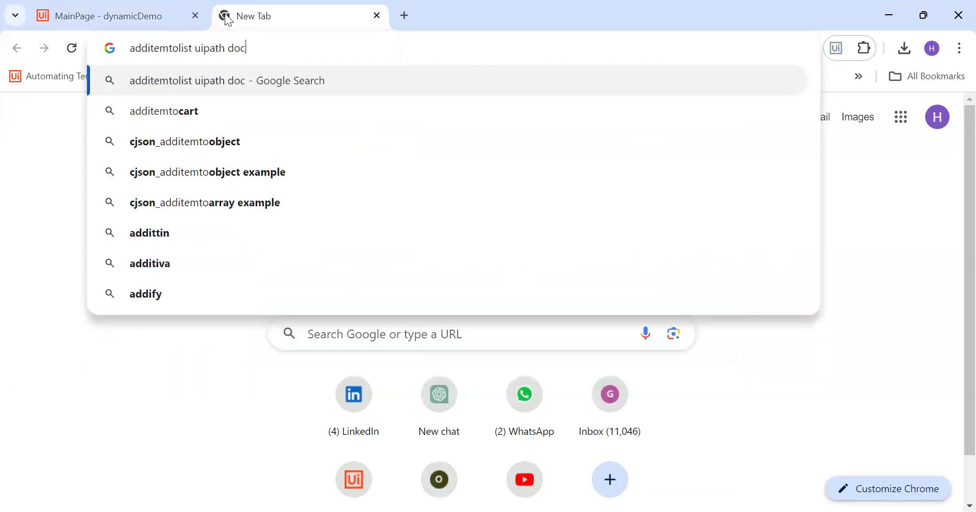
{"action": "key", "text": "Return"}
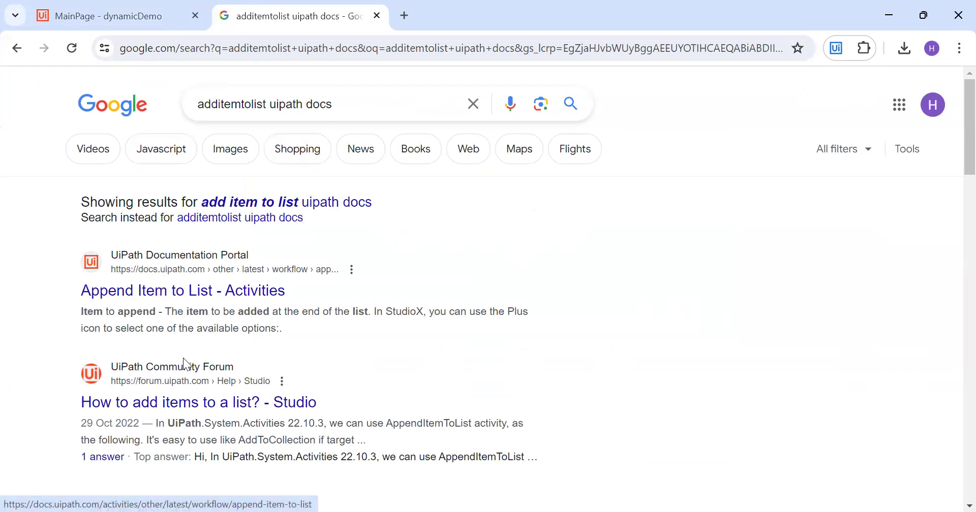
Step: Open the Append Item to List activity documentation and skim its configuration and properties sections
{"action": "left_click", "coordinate": [184, 304]}
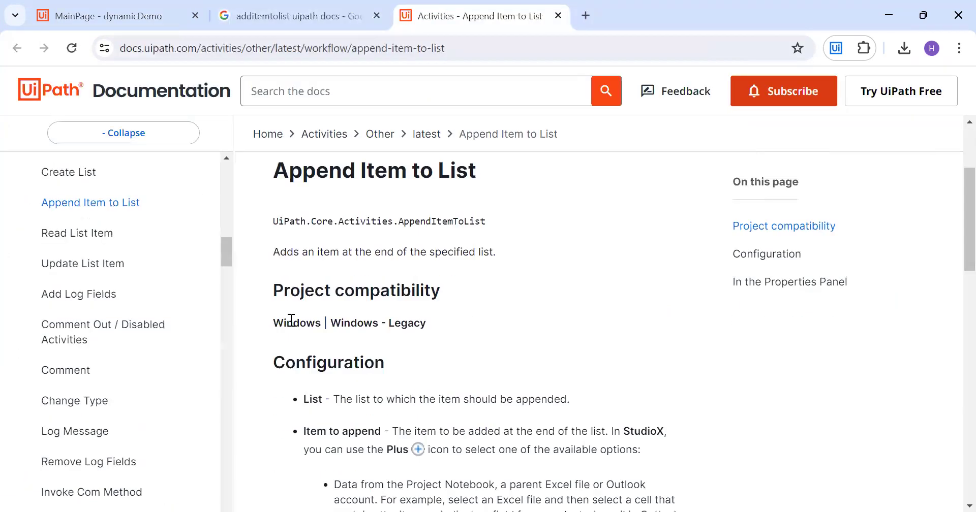
{"action": "scroll", "coordinate": [290, 321], "scroll_direction": "down", "scroll_amount": 13}
{"action": "scroll", "coordinate": [290, 320], "scroll_direction": "up", "scroll_amount": 5}
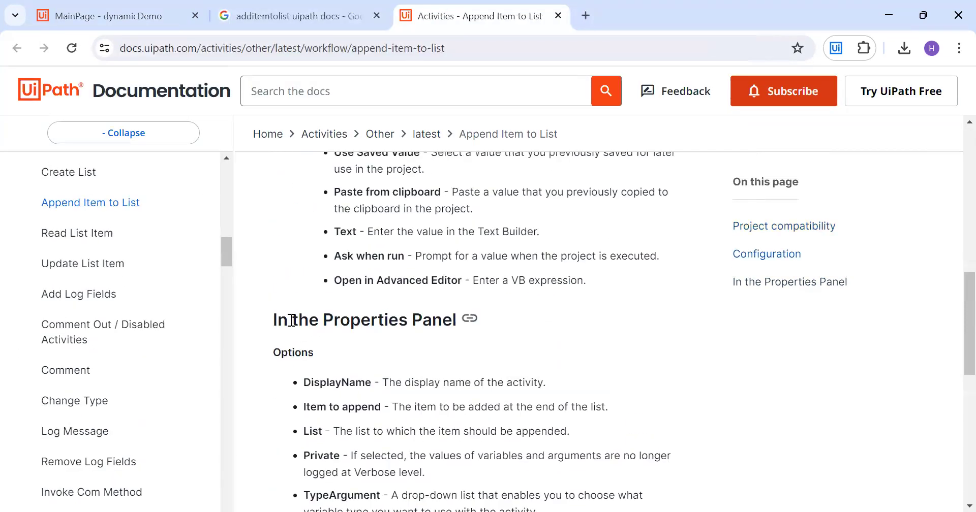
Step: Return to the web search and refine the query to "additemtolist uipath docs vb app function"
{"action": "left_click", "coordinate": [294, 10]}
{"action": "type", "text": "vb app "}
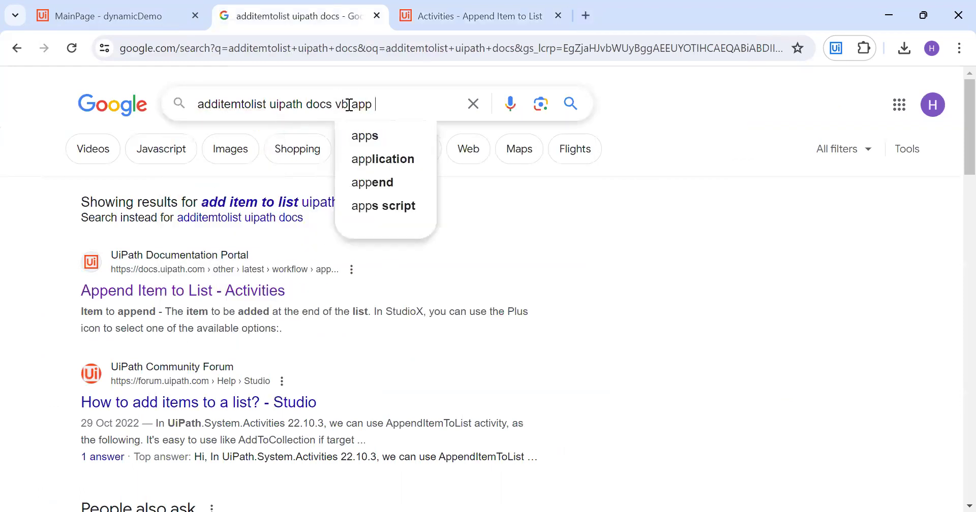
{"action": "type", "text": "function"}
{"action": "key", "text": "Return"}
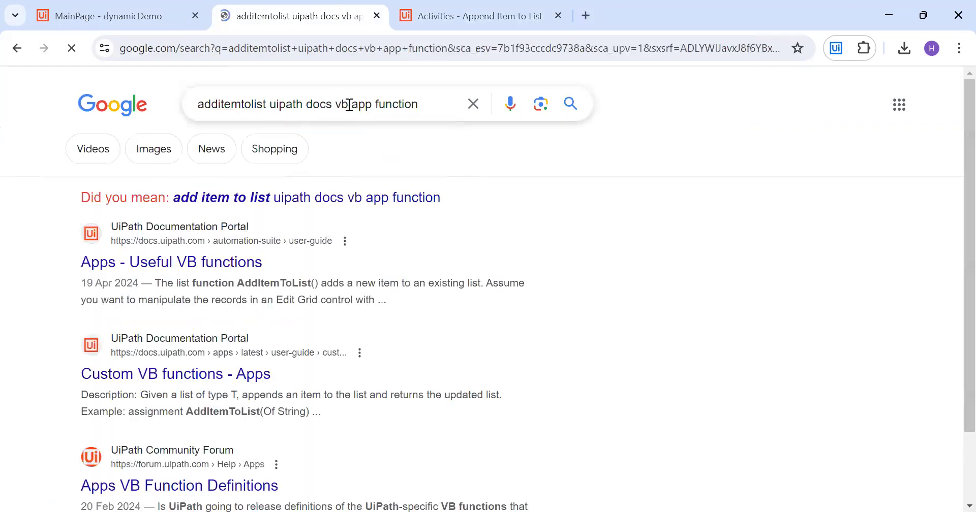
Step: Open the Apps - Useful VB functions documentation and find the Add item to list section with its AddItemToList example
{"action": "left_click", "coordinate": [143, 267]}
{"action": "scroll", "coordinate": [399, 348], "scroll_direction": "down", "scroll_amount": 15}
{"action": "scroll", "coordinate": [400, 349], "scroll_direction": "down", "scroll_amount": 20}
{"action": "scroll", "coordinate": [400, 347], "scroll_direction": "down", "scroll_amount": 20}
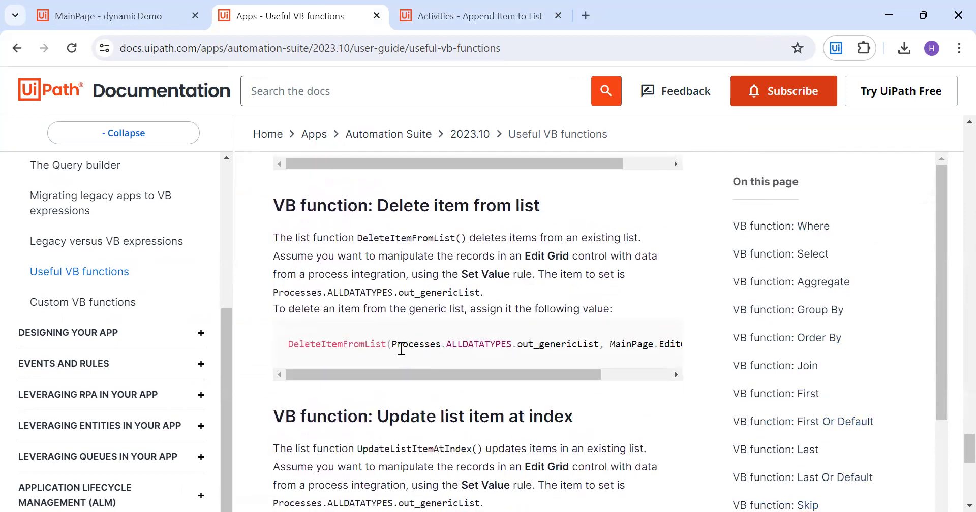
{"action": "scroll", "coordinate": [401, 349], "scroll_direction": "up", "scroll_amount": 5}
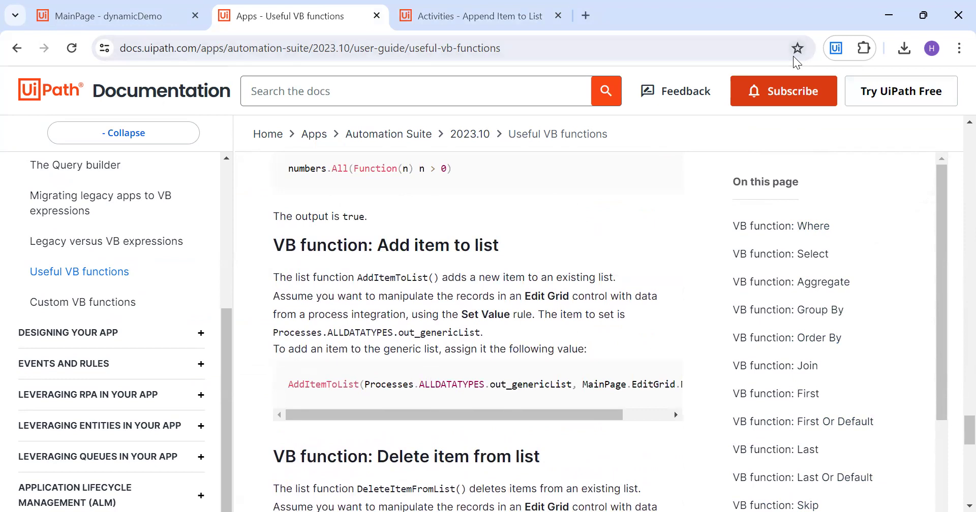
Step: Examine the two arguments of the AddItemToList example, the target list and the new item, in the documentation
{"action": "mouse_move", "coordinate": [302, 401]}
{"action": "left_click_drag", "start_coordinate": [572, 385], "coordinate": [367, 385]}
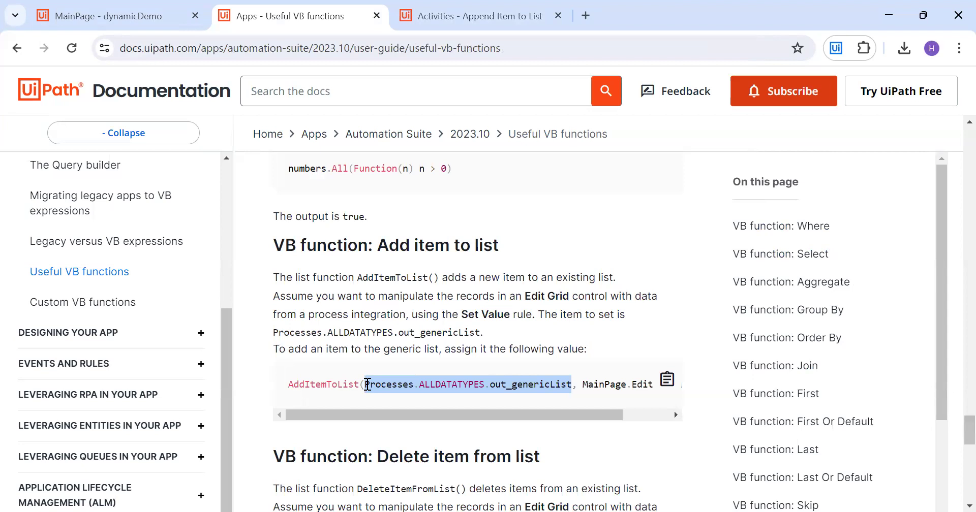
{"action": "left_click_drag", "start_coordinate": [532, 420], "coordinate": [641, 420]}
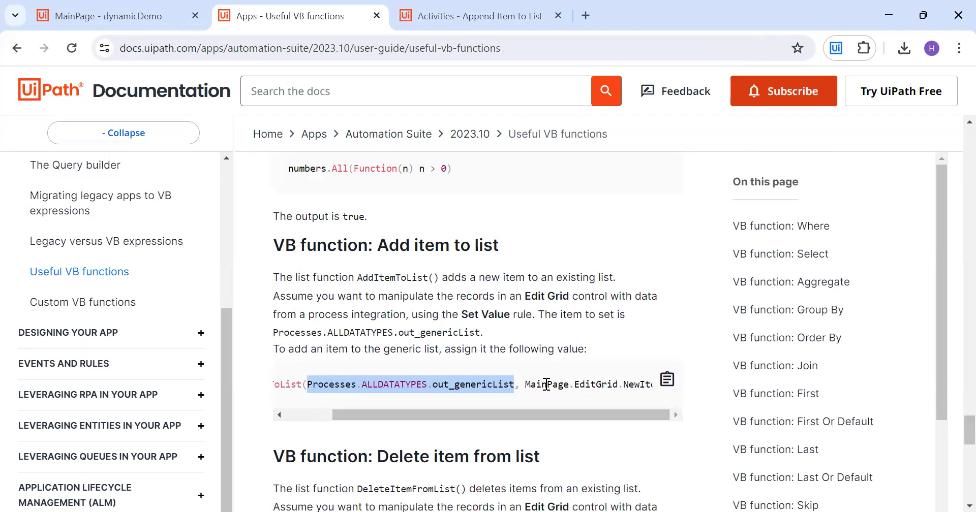
{"action": "left_click_drag", "start_coordinate": [525, 384], "coordinate": [659, 389]}
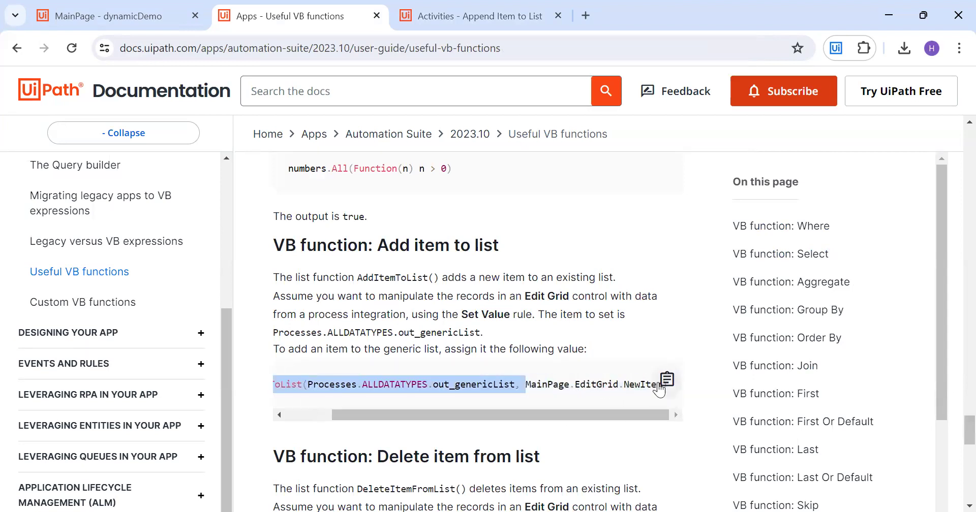
{"action": "left_click", "coordinate": [629, 373]}
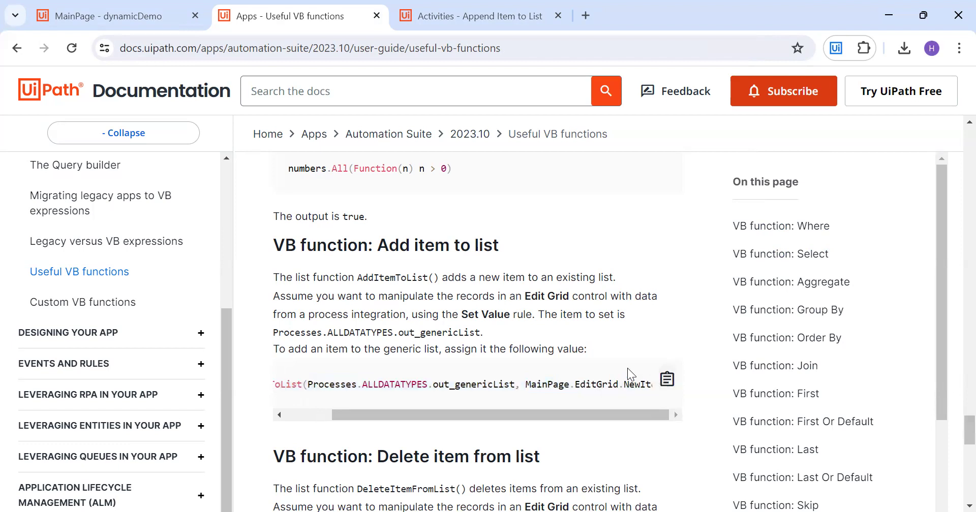
Step: Return to the dynamicDemo app and enter AppVariables.AppVariable.ListOfAccountNumber as the first argument of the AddItemToList expression
{"action": "left_click", "coordinate": [152, 13]}
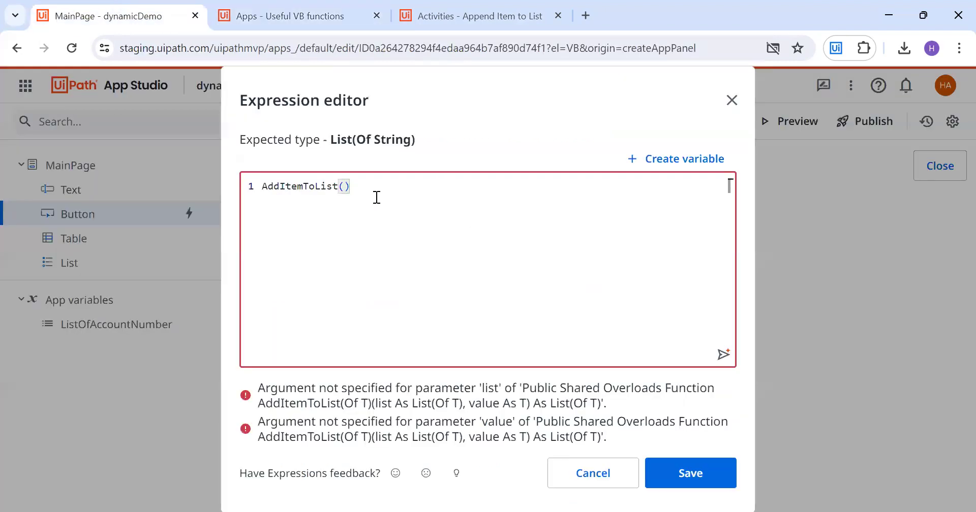
{"action": "left_click", "coordinate": [345, 183]}
{"action": "type", "text": "lis"}
{"action": "key", "text": "BackSpace"}
{"action": "key", "text": "BackSpace"}
{"action": "key", "text": "BackSpace"}
{"action": "type", "text": "appva.ap"}
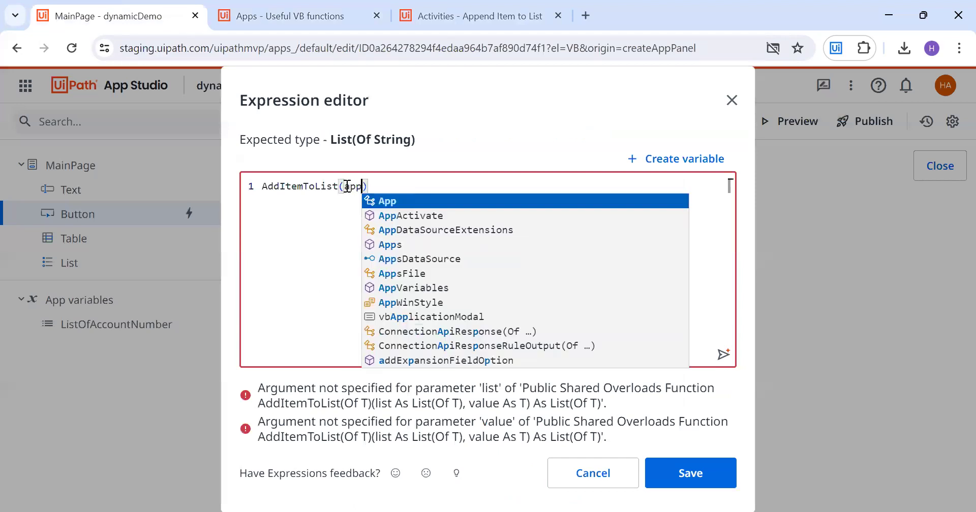
{"action": "key", "text": "Tab"}
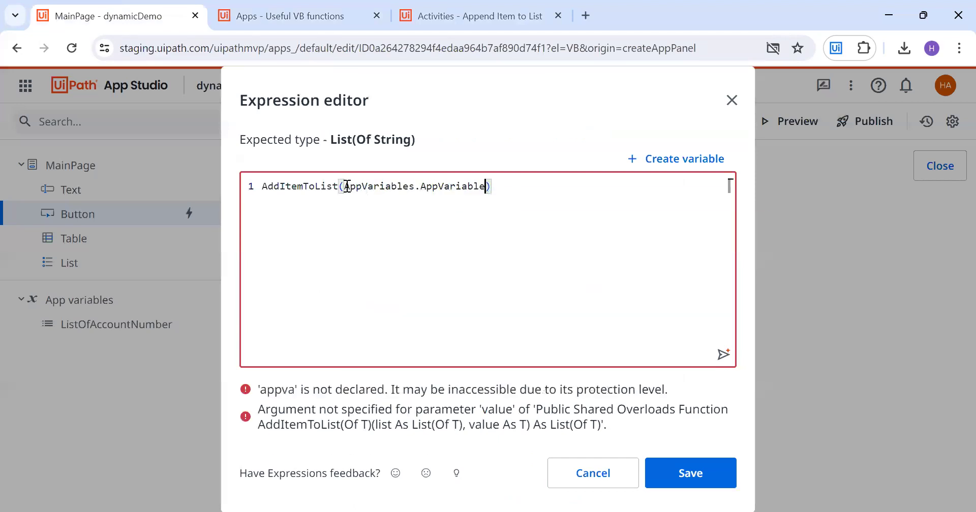
{"action": "type", "text": ".li"}
{"action": "key", "text": "Tab"}
Step: Add MainPage.Text.Value as the second argument of the AddItemToList expression
{"action": "type", "text": ",main"}
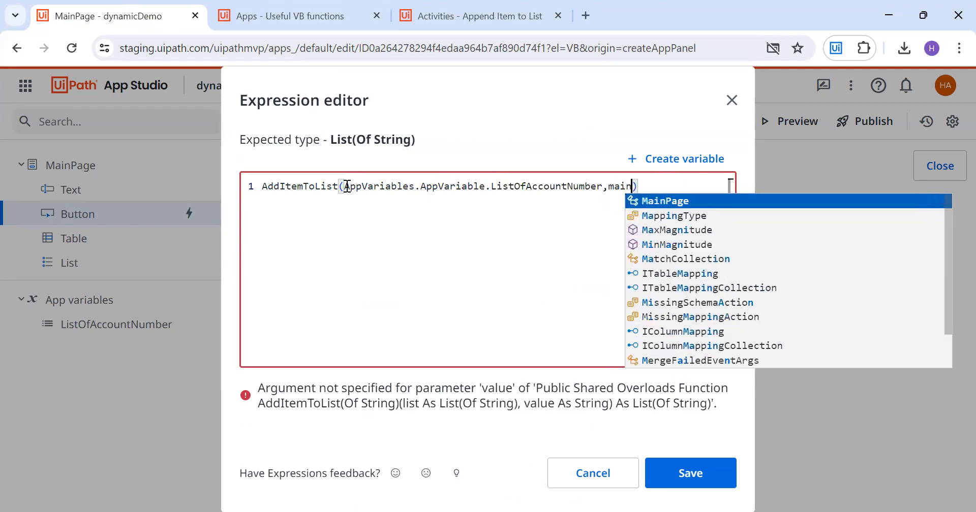
{"action": "key", "text": "Tab"}
{"action": "type", "text": ".te"}
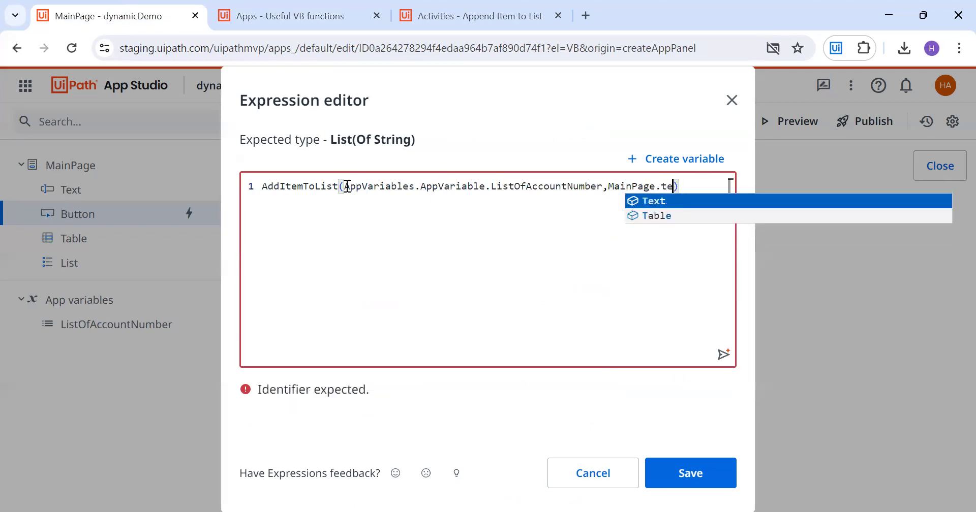
{"action": "key", "text": "Tab"}
{"action": "type", "text": ".v"}
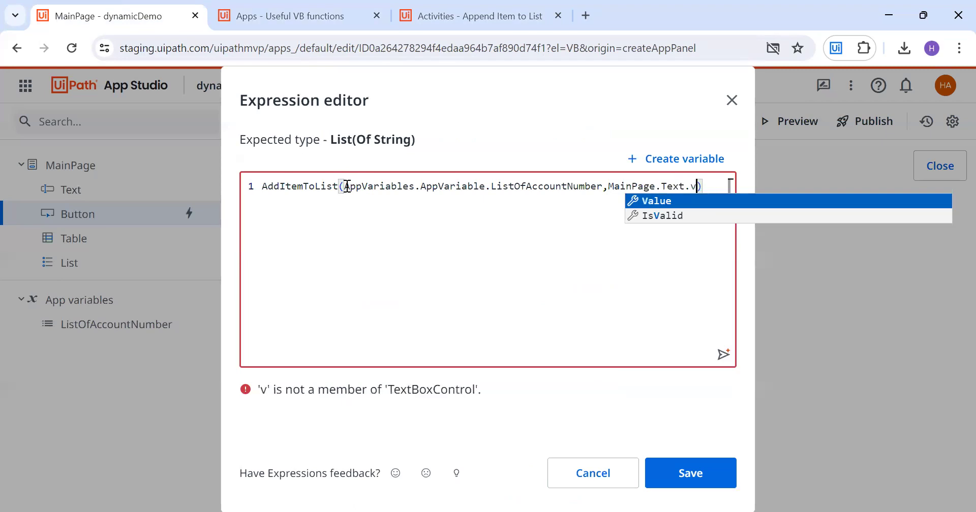
{"action": "key", "text": "Tab"}
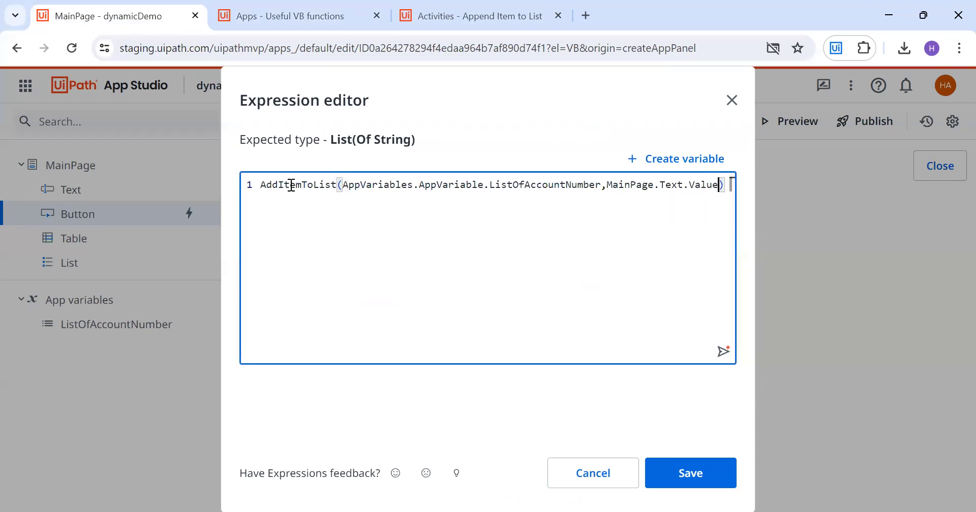
Step: Check the parts of the AddItemToList expression, save it, and close the button's click rule
{"action": "double_click", "coordinate": [291, 185]}
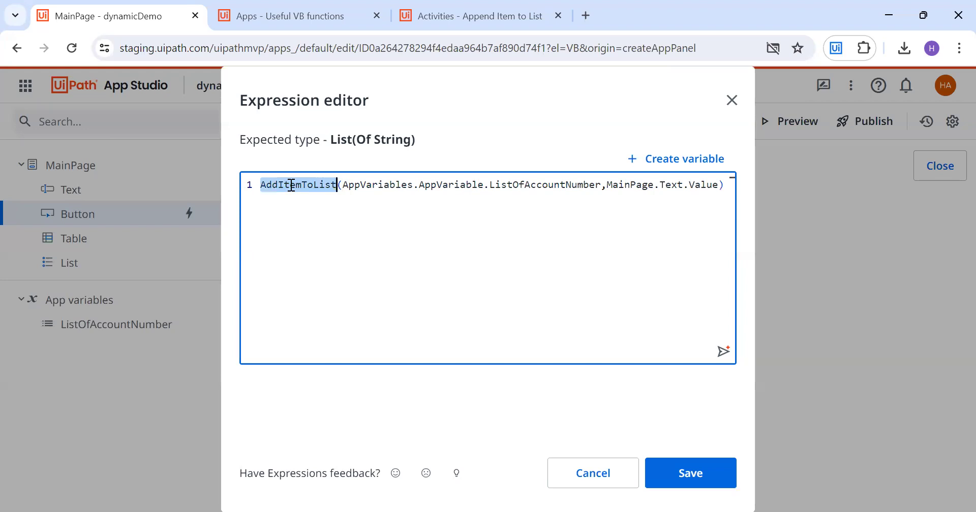
{"action": "left_click_drag", "start_coordinate": [341, 185], "coordinate": [708, 185]}
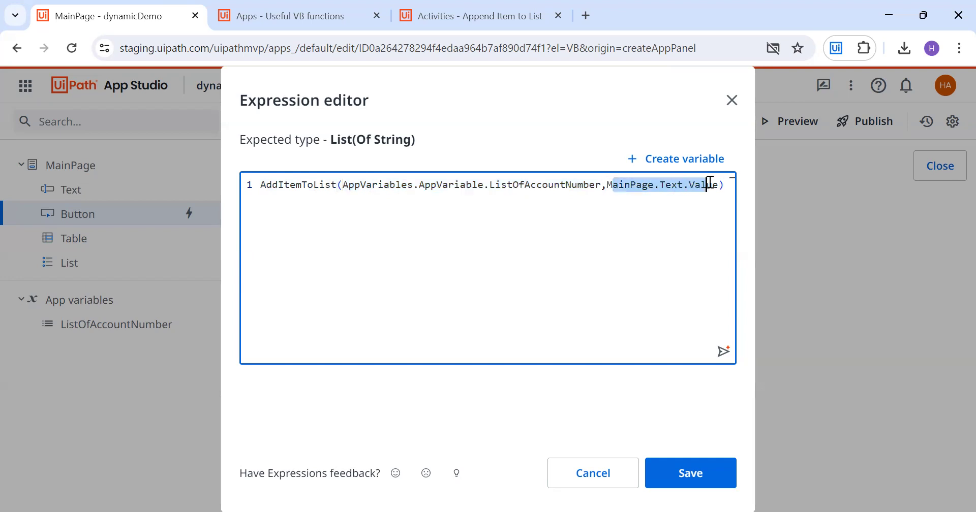
{"action": "double_click", "coordinate": [529, 191]}
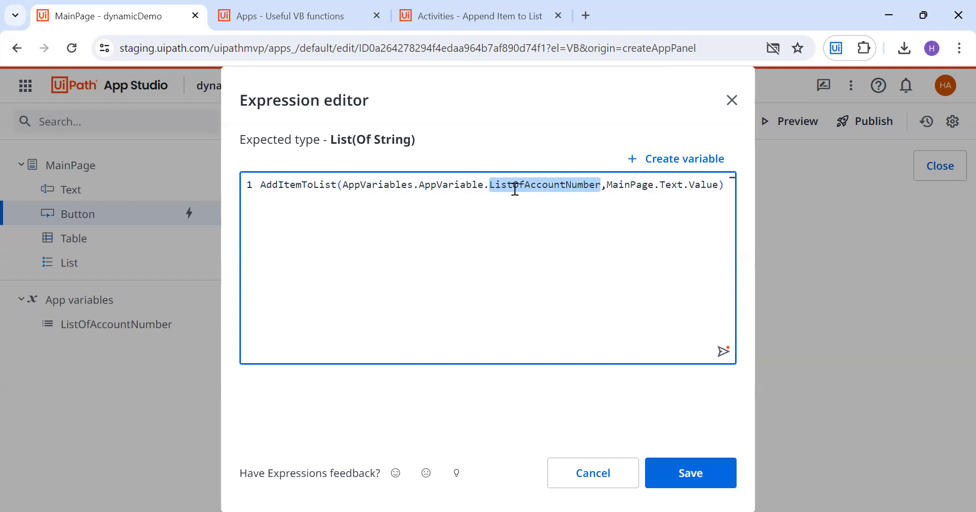
{"action": "left_click", "coordinate": [687, 483]}
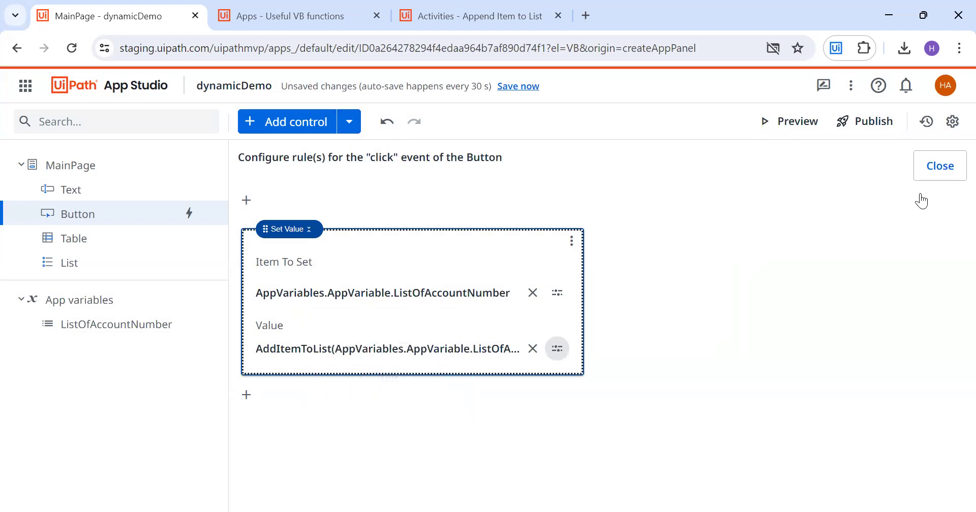
{"action": "left_click", "coordinate": [927, 169]}
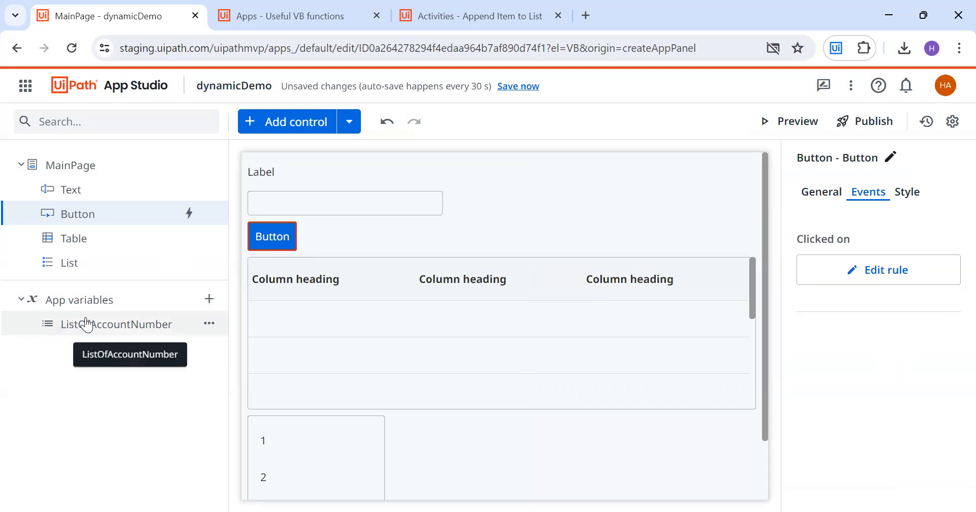
Step: Open an expression for the table's data source and enter AppVariables.AppVariable.ListOfAccountNumber
{"action": "left_click", "coordinate": [374, 276]}
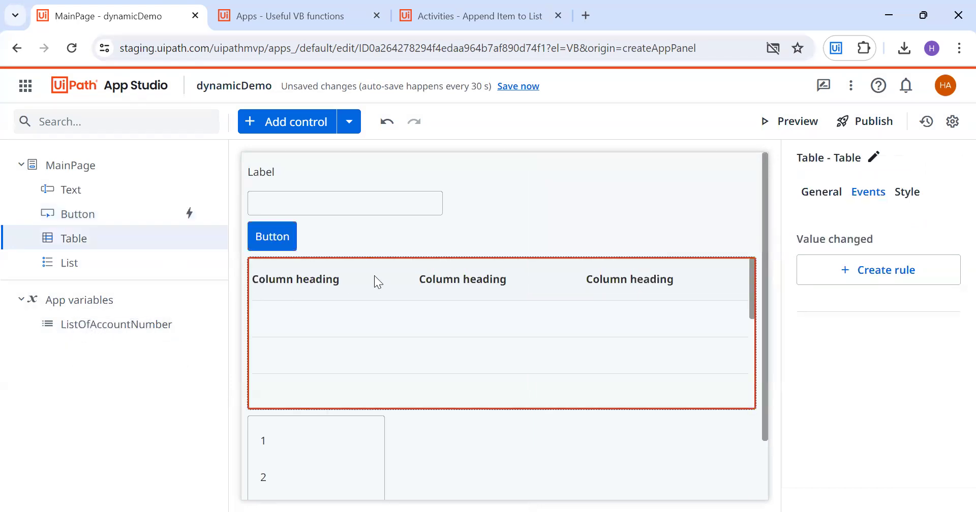
{"action": "left_click", "coordinate": [821, 193]}
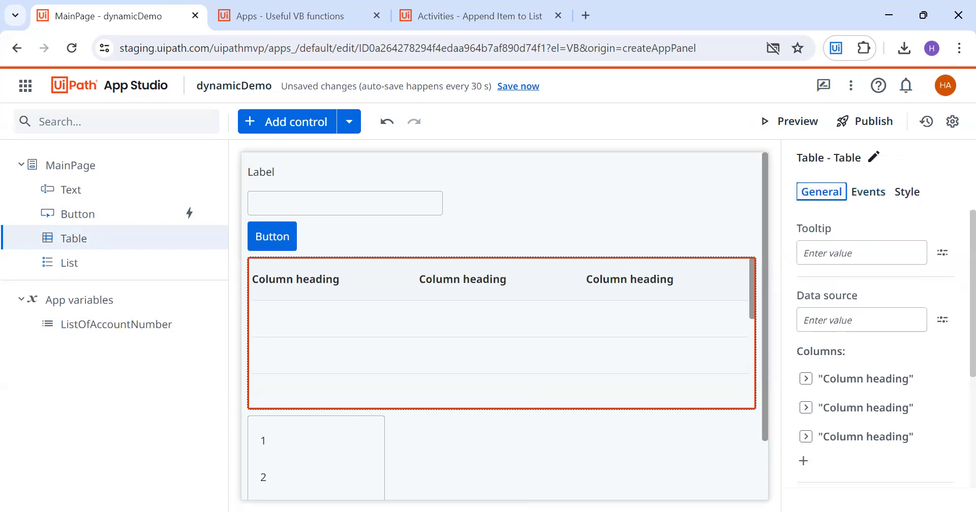
{"action": "key", "text": "alt+Tab"}
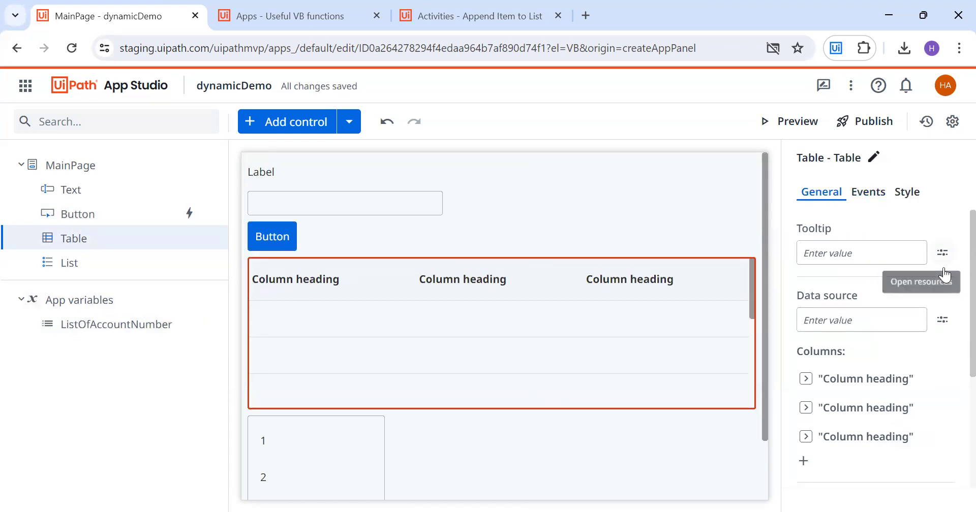
{"action": "left_click", "coordinate": [936, 328]}
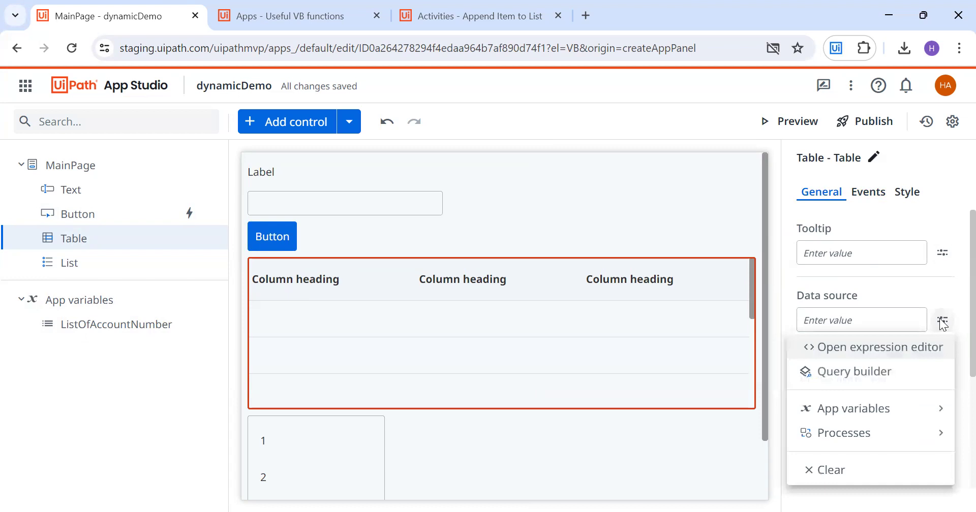
{"action": "left_click", "coordinate": [830, 349]}
{"action": "type", "text": "a"}
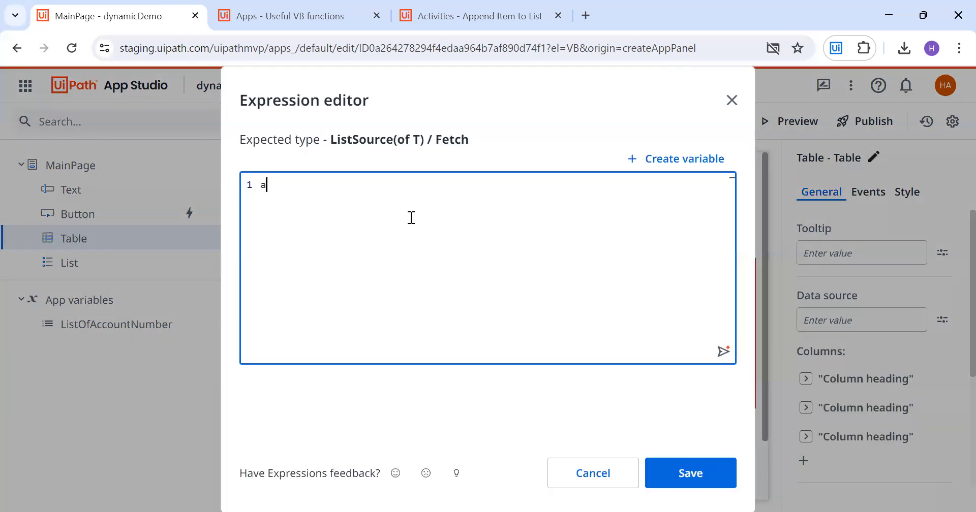
{"action": "type", "text": "ppva"}
{"action": "key", "text": "Tab"}
{"action": "type", "text": ".ap"}
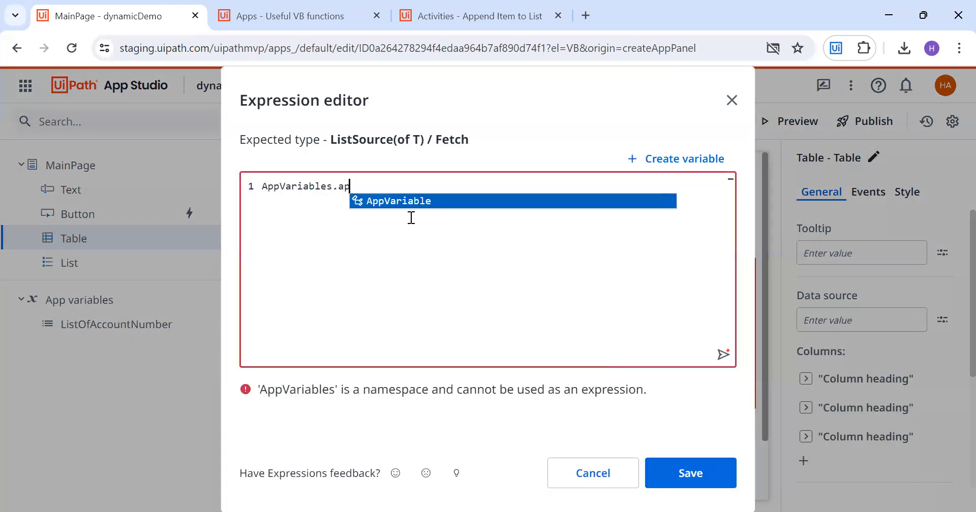
{"action": "key", "text": "Tab"}
{"action": "type", "text": "."}
{"action": "key", "text": "Return"}
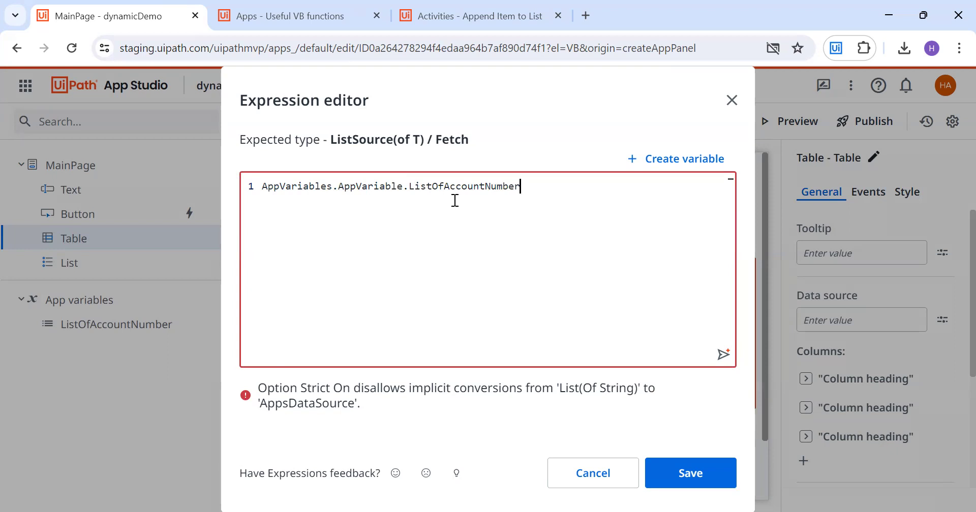
Step: Append .ToListSource to the table's data source expression and save it
{"action": "type", "text": ".tol"}
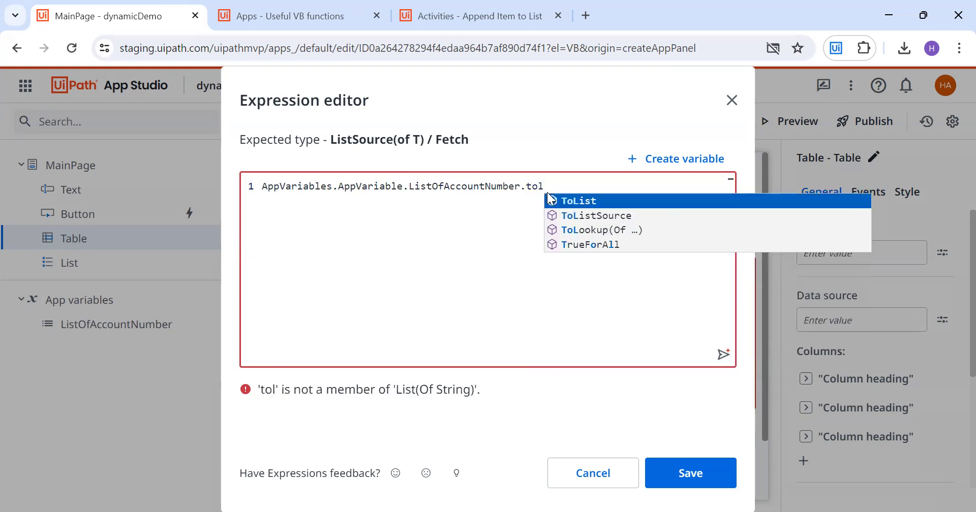
{"action": "key", "text": "Down"}
{"action": "key", "text": "Return"}
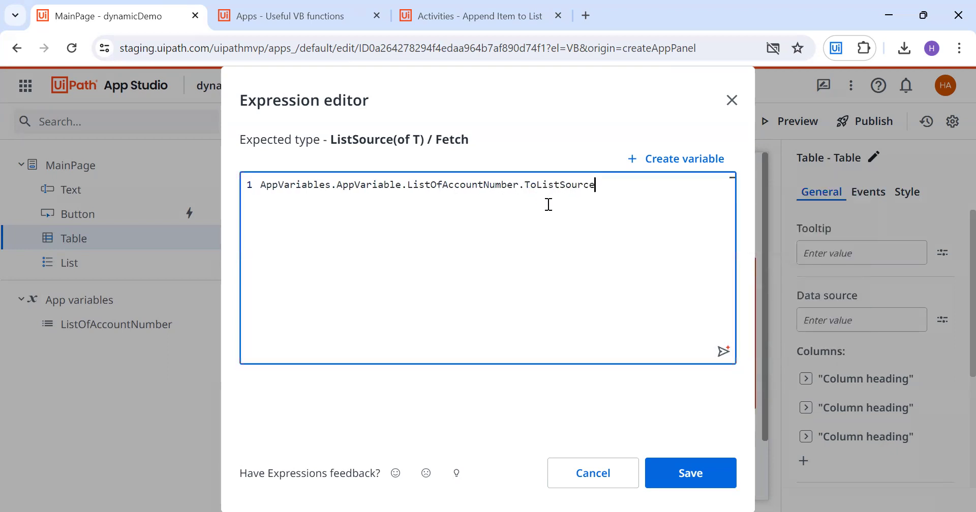
{"action": "left_click", "coordinate": [689, 471]}
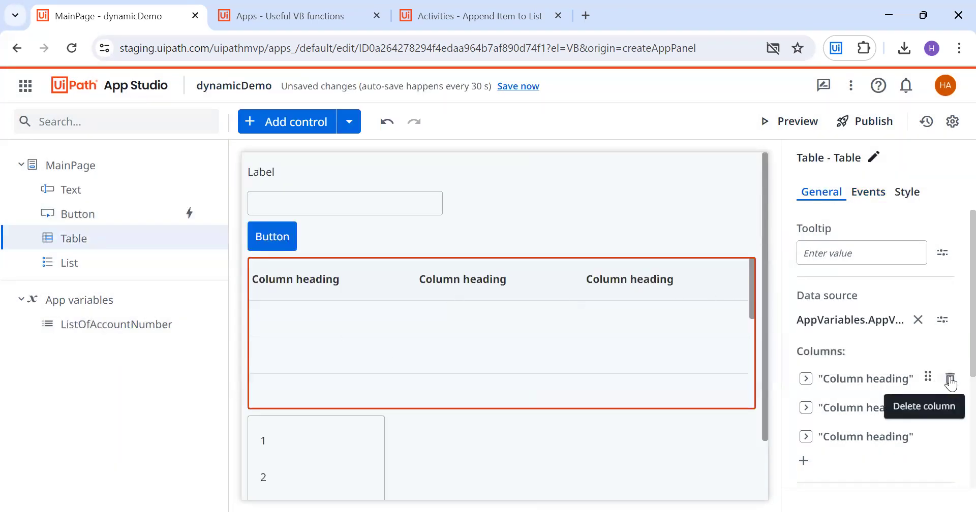
Step: Delete all three default columns from the table
{"action": "left_click", "coordinate": [949, 378]}
{"action": "left_click", "coordinate": [949, 379]}
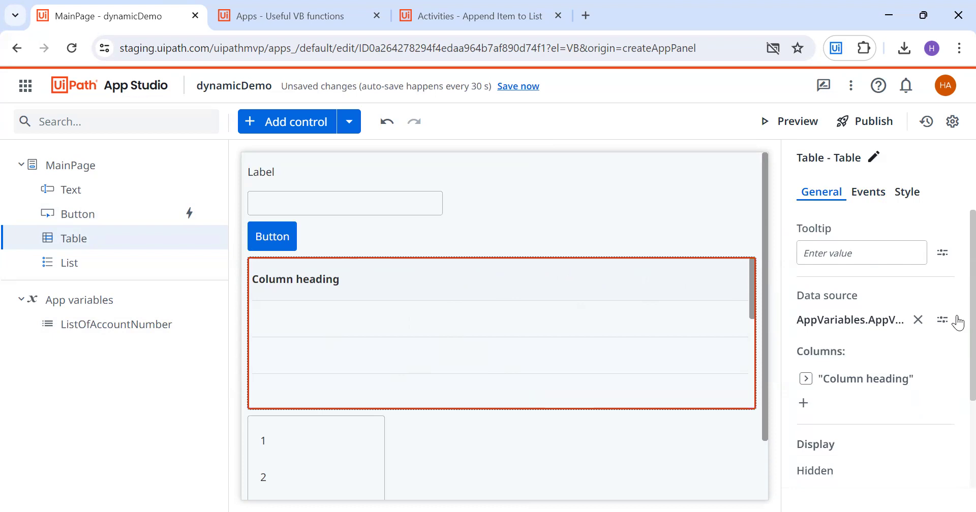
{"action": "double_click", "coordinate": [878, 388]}
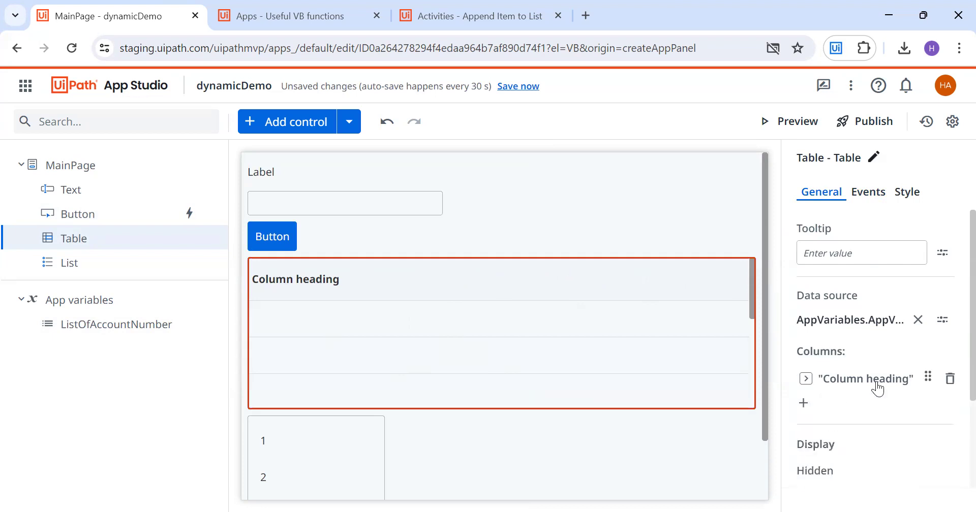
{"action": "left_click", "coordinate": [950, 379]}
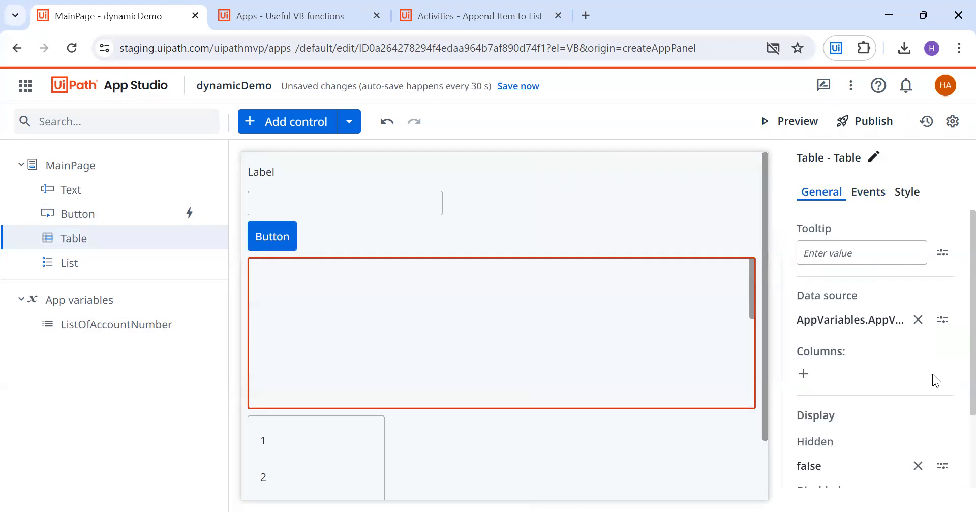
Step: Add one new column to the table and expand its settings
{"action": "scroll", "coordinate": [907, 374], "scroll_direction": "down", "scroll_amount": 3}
{"action": "scroll", "coordinate": [907, 375], "scroll_direction": "up", "scroll_amount": 3}
{"action": "scroll", "coordinate": [907, 374], "scroll_direction": "down", "scroll_amount": 3}
{"action": "scroll", "coordinate": [908, 380], "scroll_direction": "up", "scroll_amount": 2}
{"action": "left_click", "coordinate": [804, 374]}
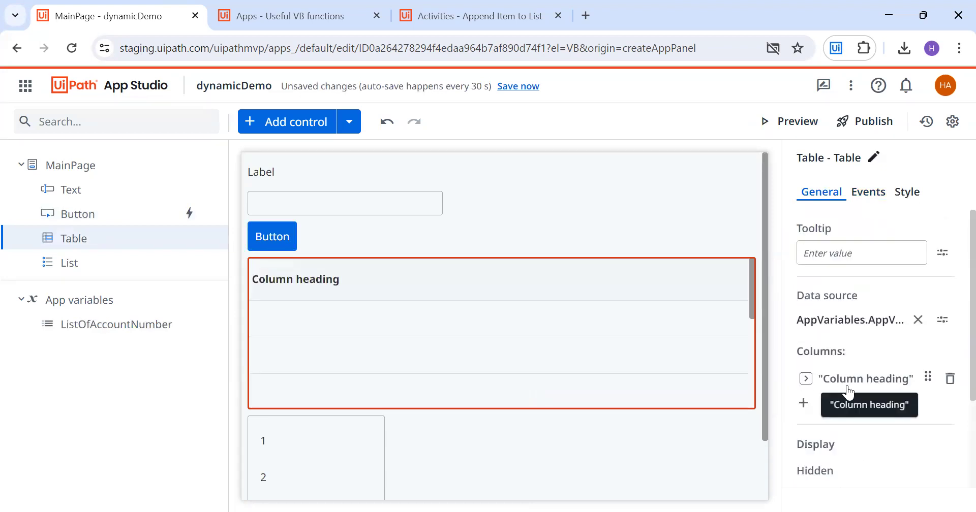
{"action": "left_click", "coordinate": [805, 379]}
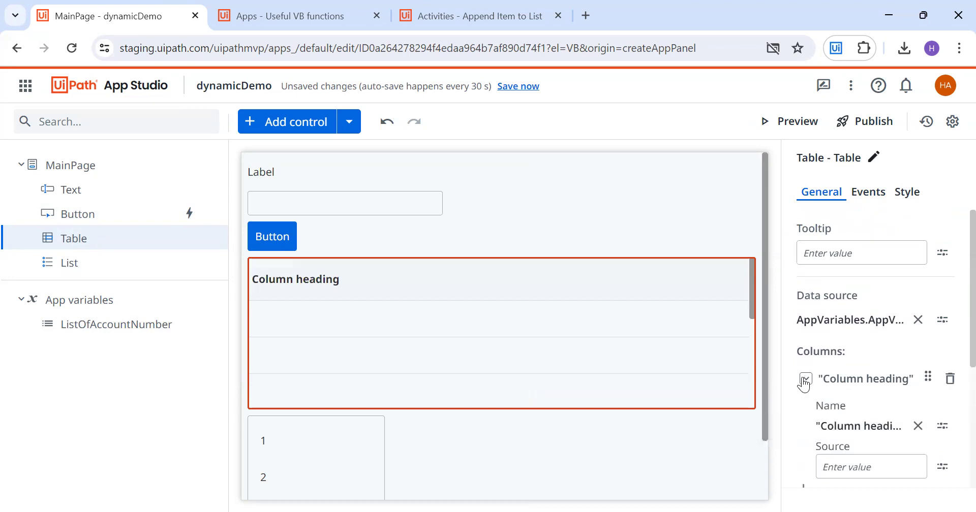
Step: Set the new table column's name expression to "Acc Numbers" and save it
{"action": "left_click", "coordinate": [938, 429]}
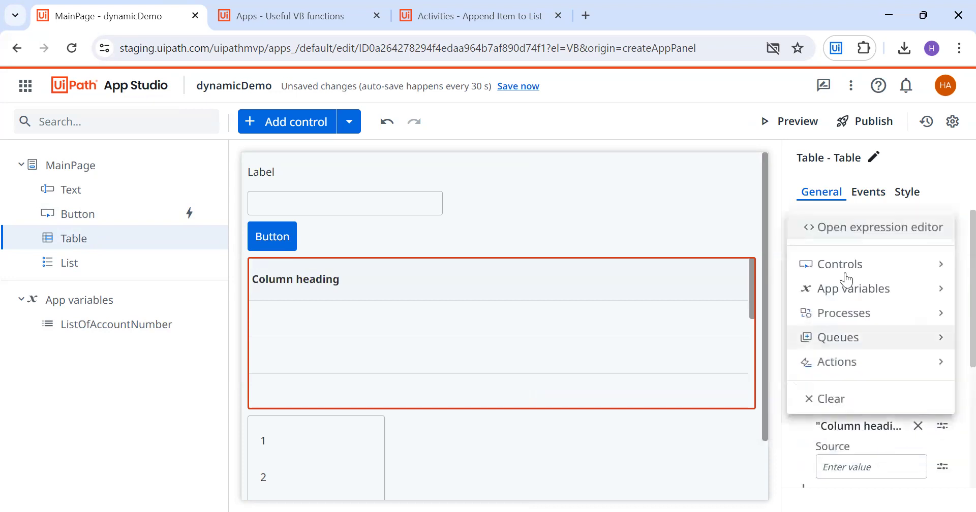
{"action": "left_click", "coordinate": [854, 239]}
{"action": "double_click", "coordinate": [325, 183]}
{"action": "type", "text": "===="}
{"action": "key", "text": "BackSpace"}
{"action": "key", "text": "BackSpace"}
{"action": "key", "text": "BackSpace"}
{"action": "key", "text": "BackSpace"}
{"action": "key", "text": "BackSpace"}
{"action": "key", "text": "BackSpace"}
{"action": "key", "text": "BackSpace"}
{"action": "key", "text": "BackSpace"}
{"action": "key", "text": "BackSpace"}
{"action": "key", "text": "BackSpace"}
{"action": "key", "text": "BackSpace"}
{"action": "type", "text": "Acc Numbers"}
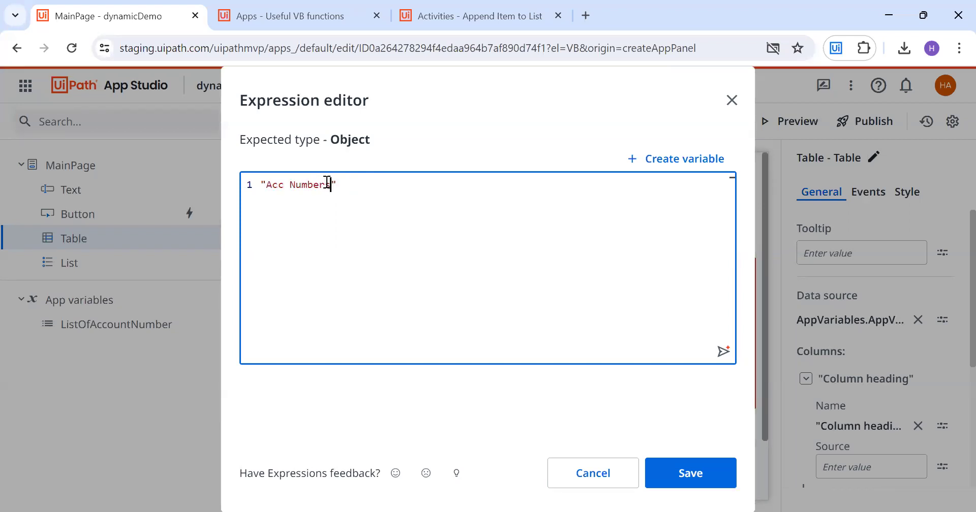
{"action": "left_click", "coordinate": [676, 485]}
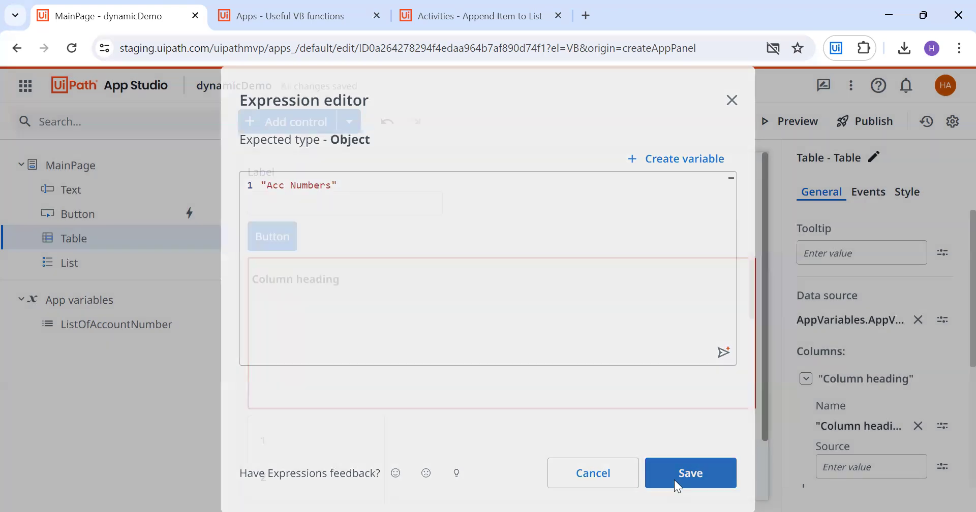
Step: Enter AppVariables.AppVariable.ListOfAccountNumber as the list source expression of the List control
{"action": "left_click", "coordinate": [350, 426]}
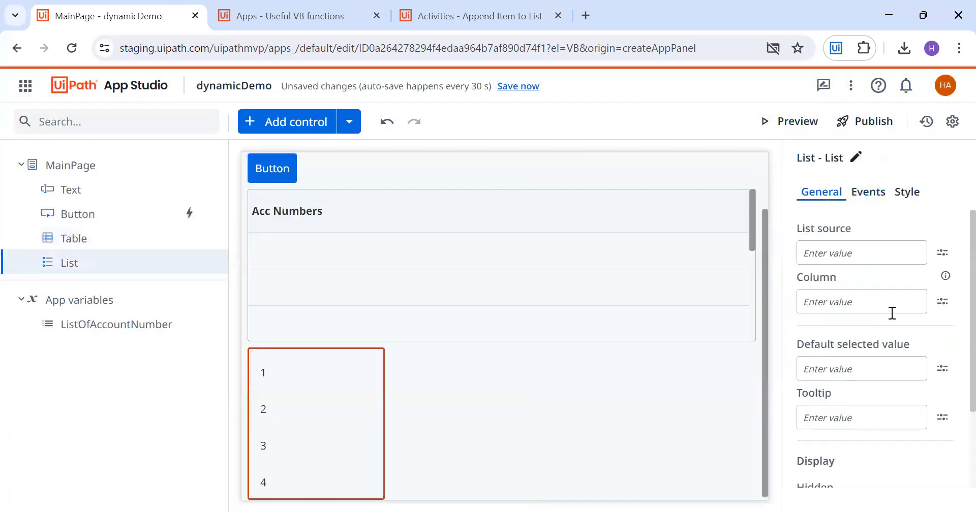
{"action": "left_click", "coordinate": [950, 256]}
{"action": "left_click", "coordinate": [833, 280]}
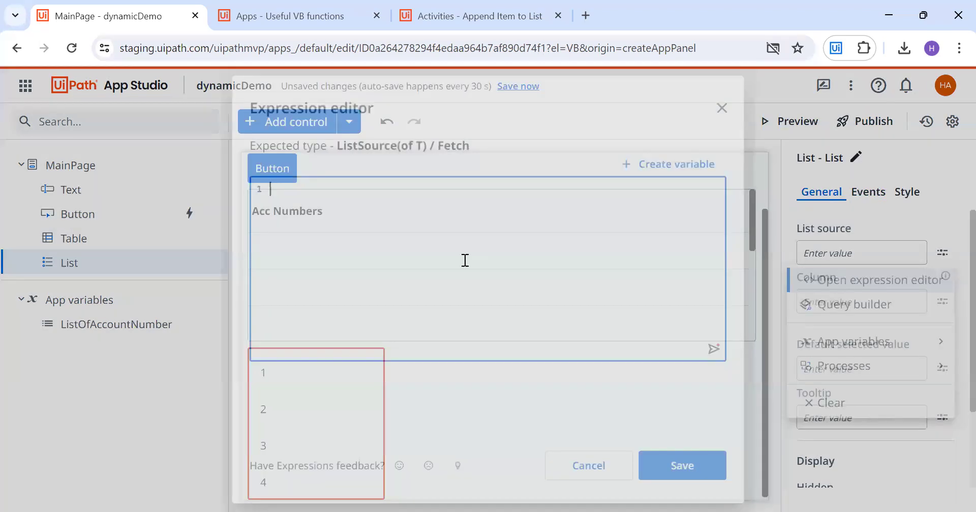
{"action": "type", "text": "apps"}
{"action": "key", "text": "BackSpace"}
{"action": "type", "text": "Variables"}
{"action": "key", "text": "Return"}
{"action": "type", "text": ".app"}
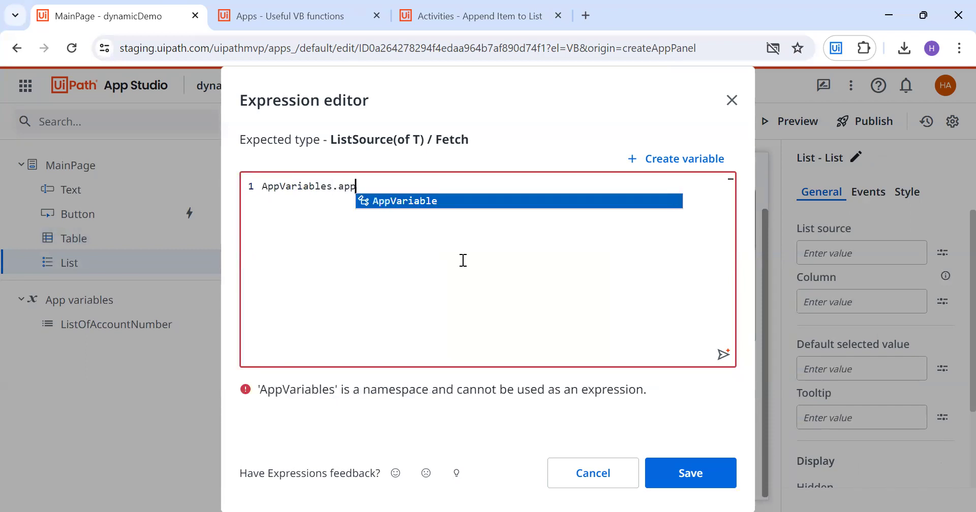
{"action": "key", "text": "Return"}
{"action": "type", "text": ".li"}
{"action": "key", "text": "Return"}
{"action": "type", "text": ".ListOfAccountNumber."}
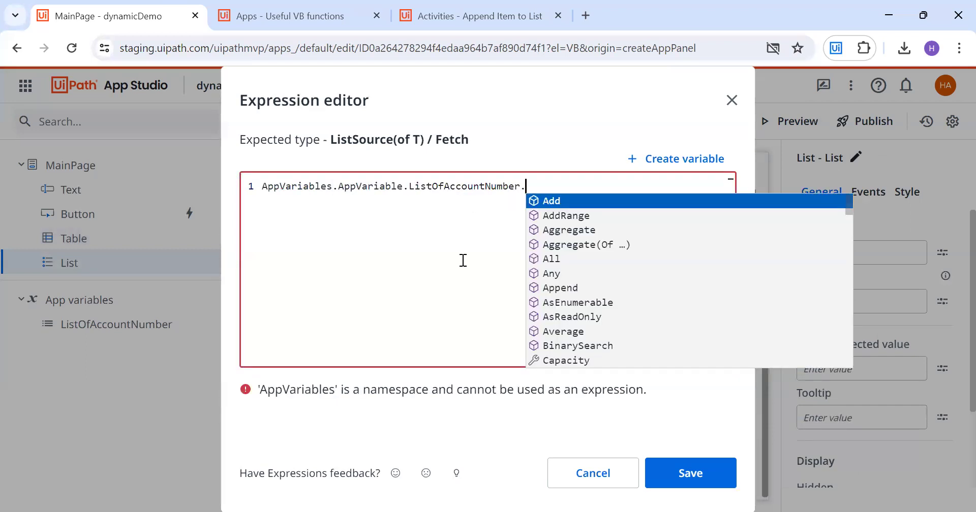
Step: Append .ToListSource to the List control's source expression and save it
{"action": "type", "text": "toli"}
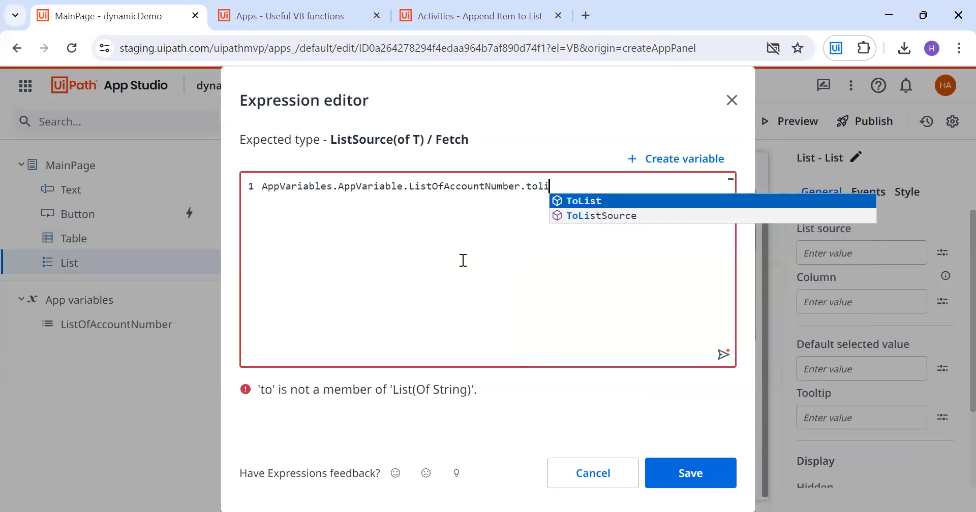
{"action": "key", "text": "Down"}
{"action": "key", "text": "Return"}
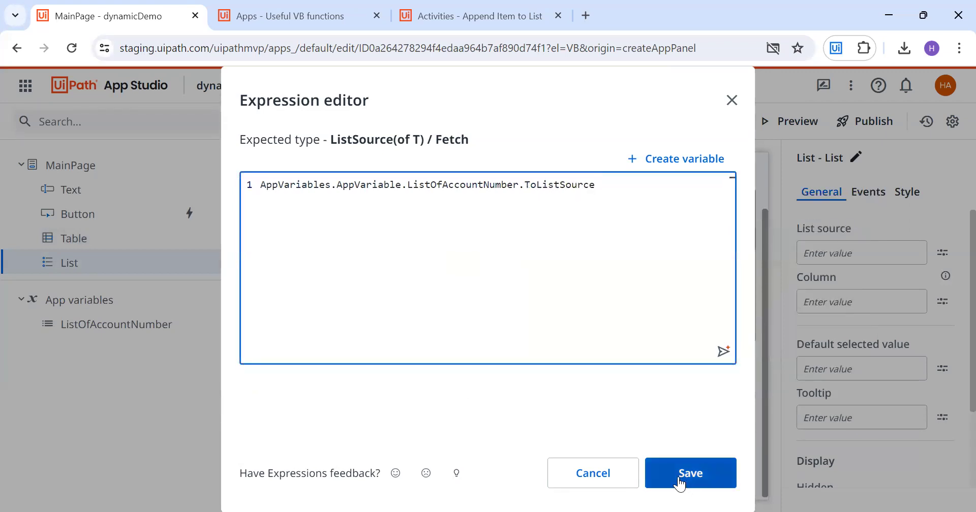
{"action": "left_click", "coordinate": [669, 480]}
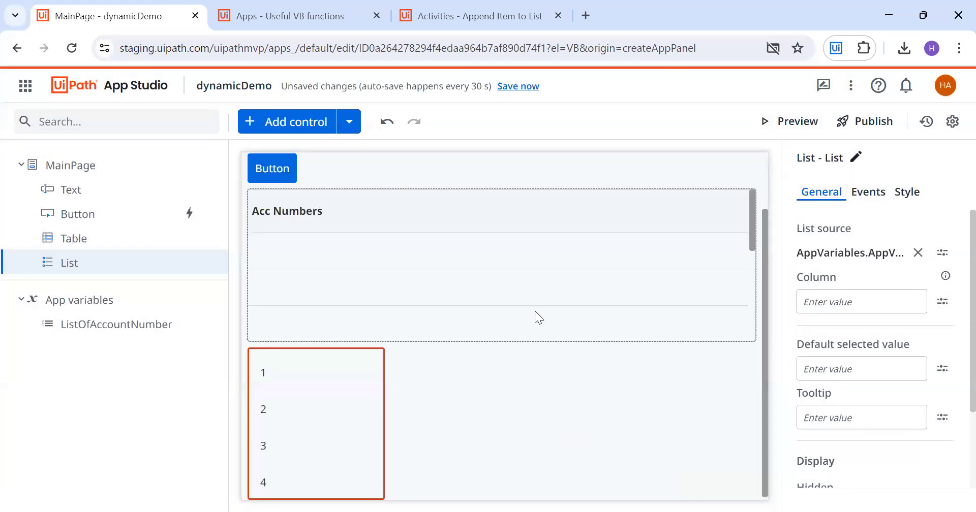
Step: Preview the app and submit one sample account number, leaving the text box entry selected
{"action": "scroll", "coordinate": [535, 311], "scroll_direction": "up", "scroll_amount": 2}
{"action": "left_click", "coordinate": [772, 127]}
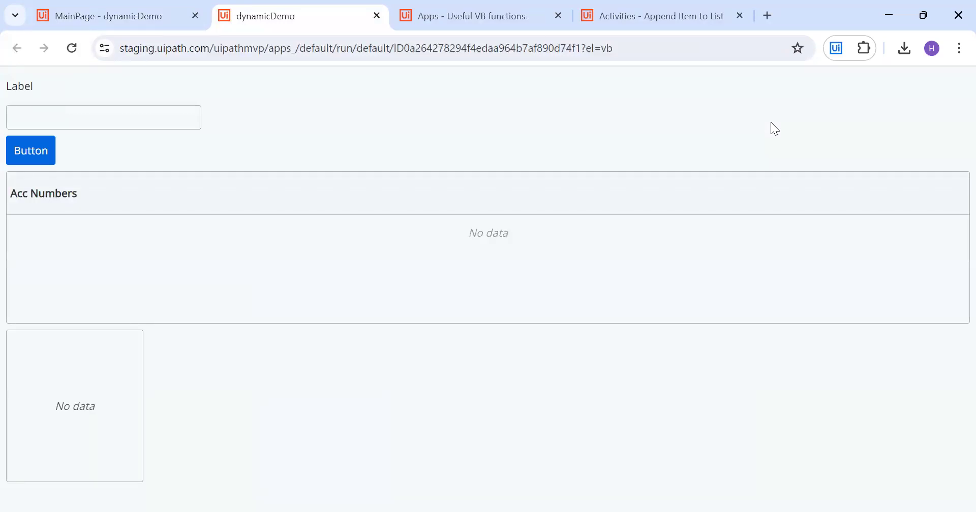
{"action": "left_click", "coordinate": [66, 117]}
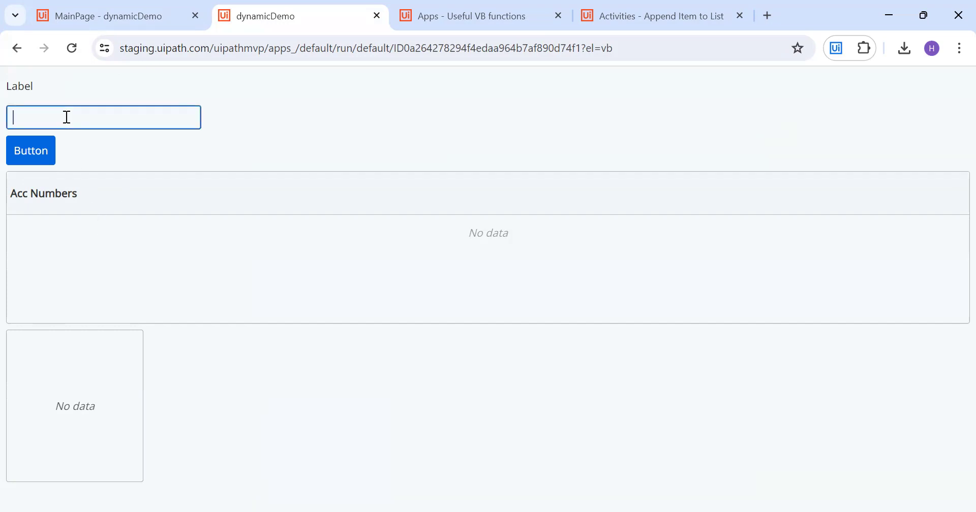
{"action": "type", "text": "123234"}
{"action": "left_click", "coordinate": [23, 152]}
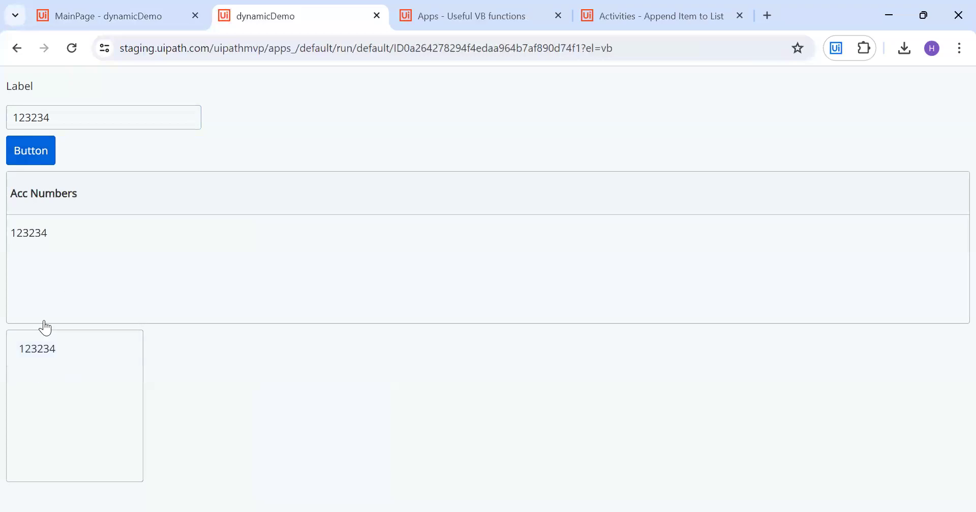
{"action": "left_click", "coordinate": [76, 114]}
{"action": "double_click", "coordinate": [57, 116]}
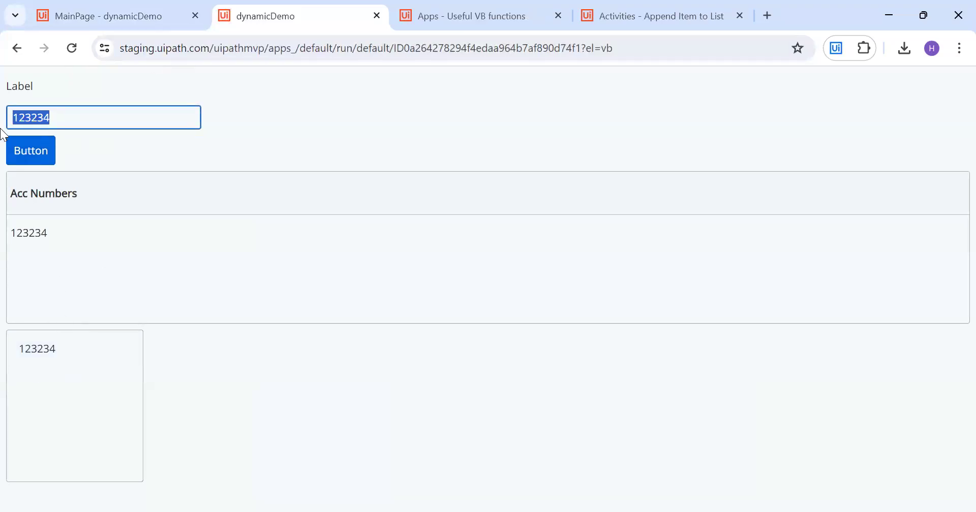
Step: Return to the app editor and add a Reset Value rule after Set Value in the button's click event
{"action": "left_click", "coordinate": [110, 16]}
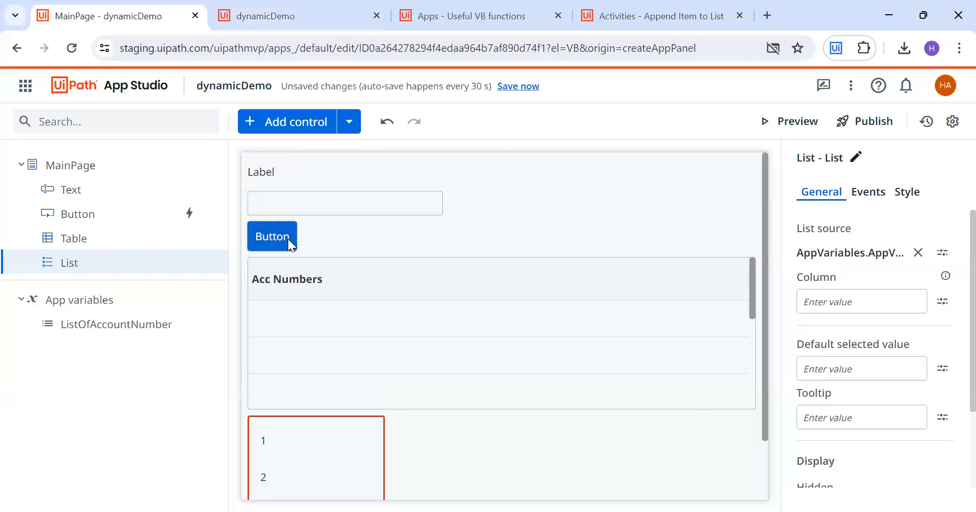
{"action": "left_click", "coordinate": [288, 239]}
{"action": "left_click", "coordinate": [870, 195]}
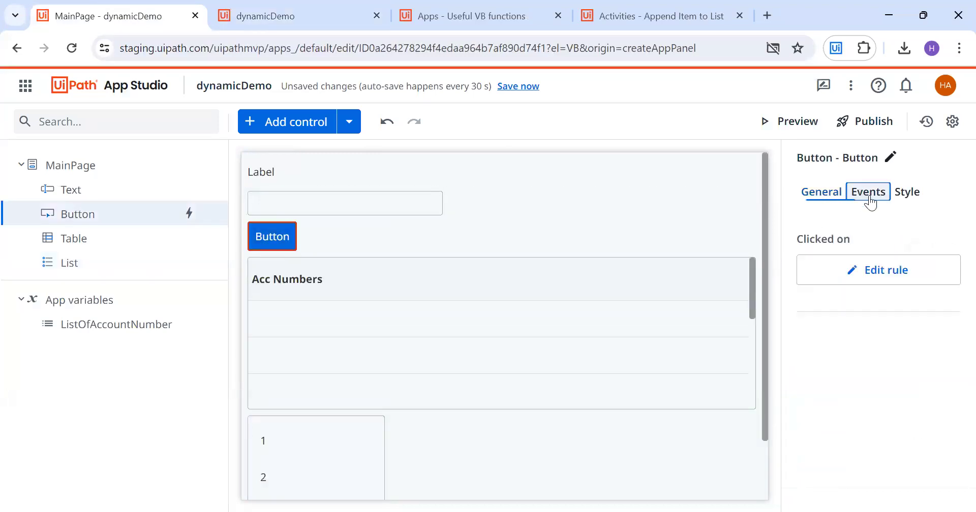
{"action": "left_click", "coordinate": [920, 271]}
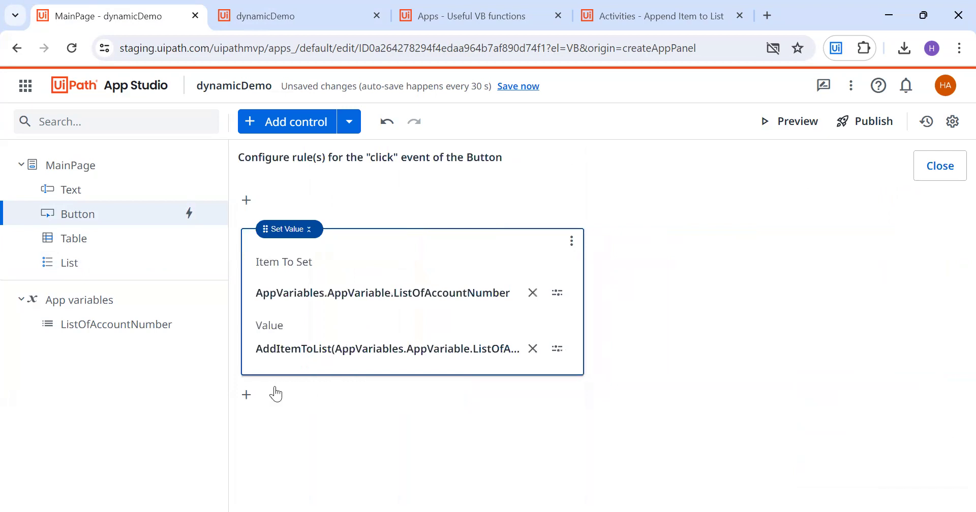
{"action": "left_click", "coordinate": [246, 395]}
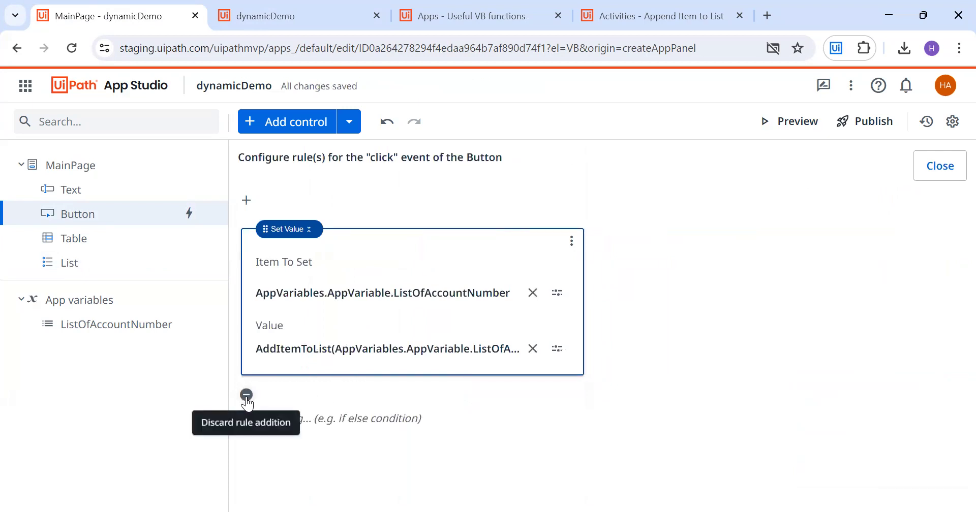
{"action": "left_click", "coordinate": [337, 417]}
{"action": "type", "text": "res"}
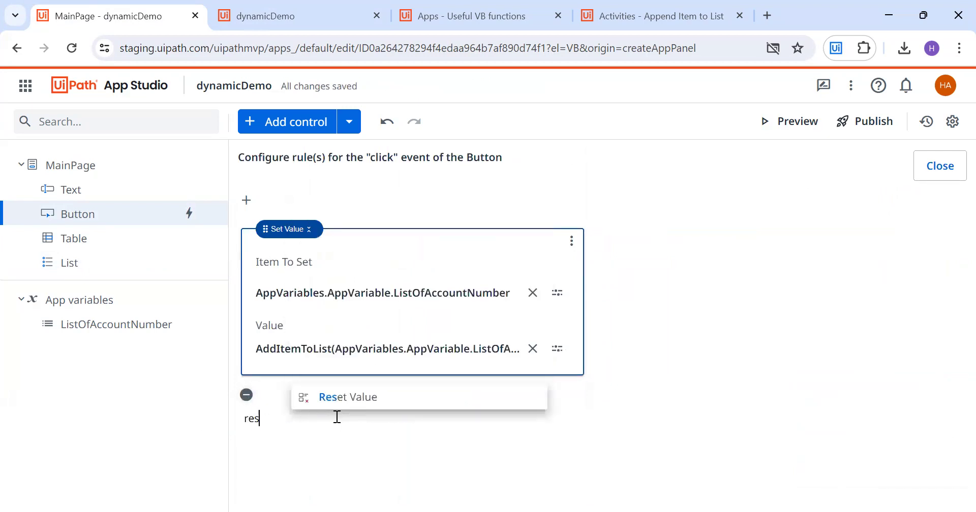
{"action": "left_click", "coordinate": [344, 404]}
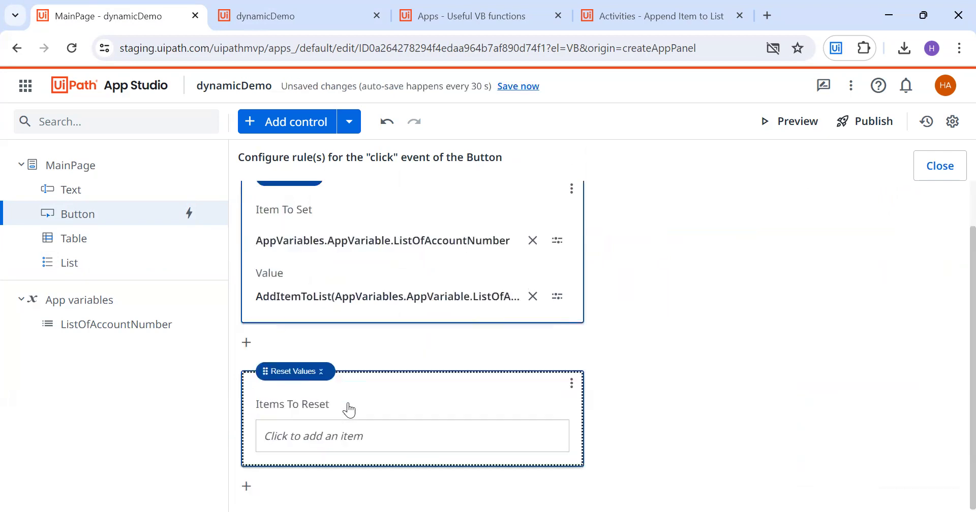
Step: Set the Text control as the item to reset and close the button's rule editor
{"action": "left_click", "coordinate": [341, 438]}
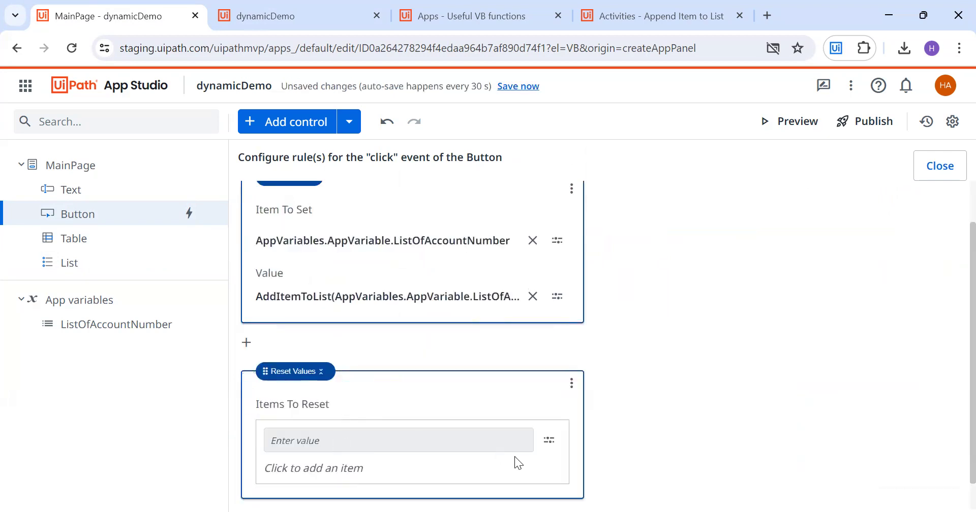
{"action": "left_click", "coordinate": [550, 440]}
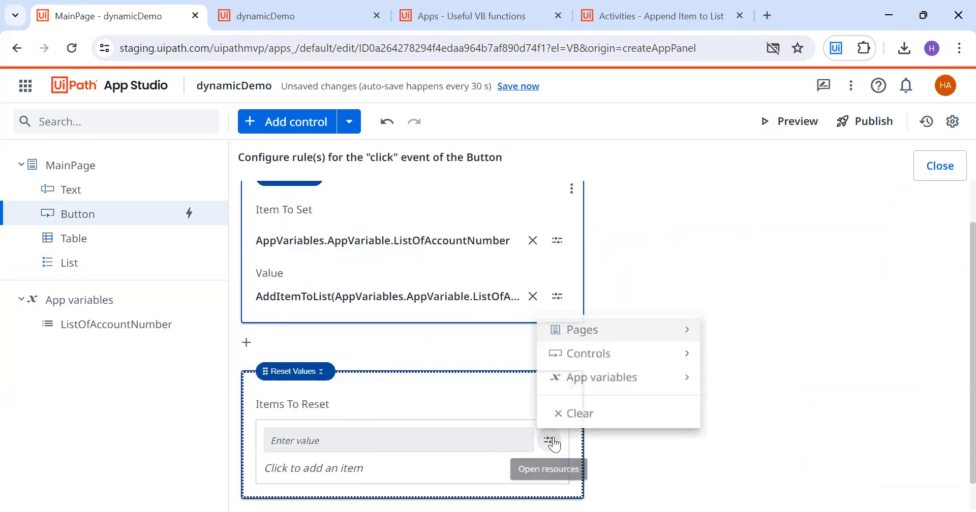
{"action": "left_click", "coordinate": [594, 353]}
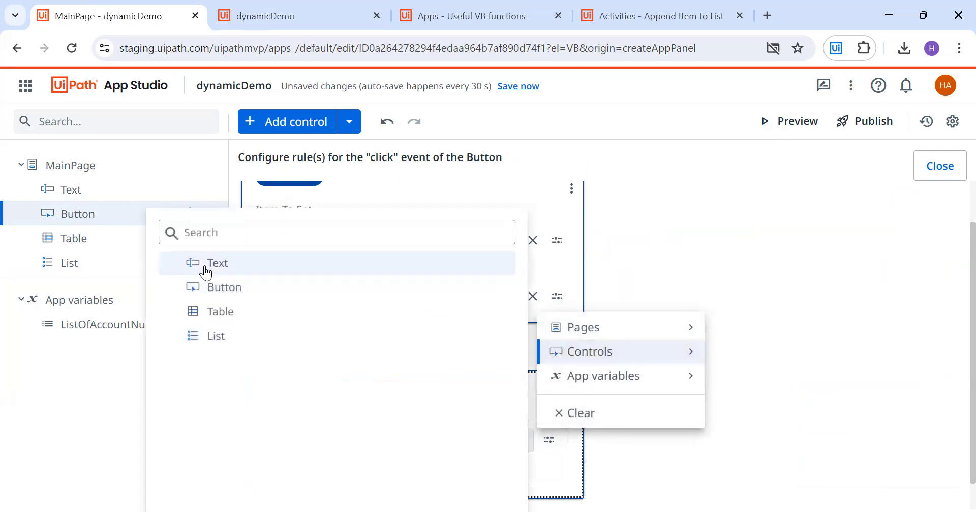
{"action": "left_click", "coordinate": [206, 269]}
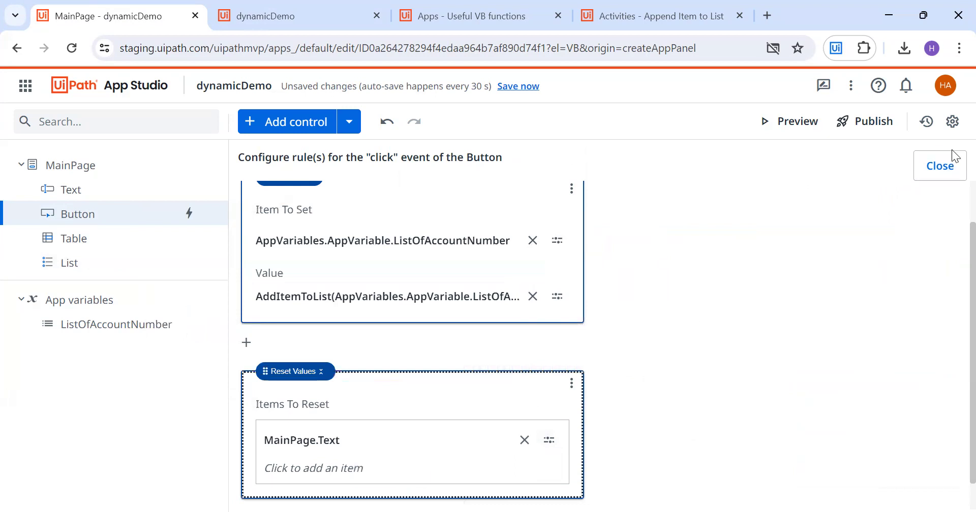
{"action": "left_click", "coordinate": [947, 166]}
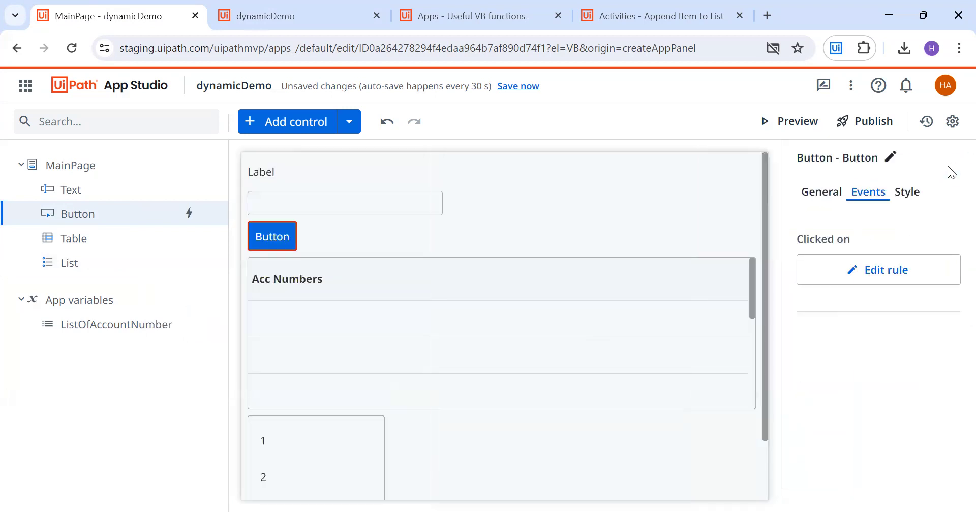
Step: Preview the app again and submit a sample account number with the button
{"action": "left_click", "coordinate": [791, 119]}
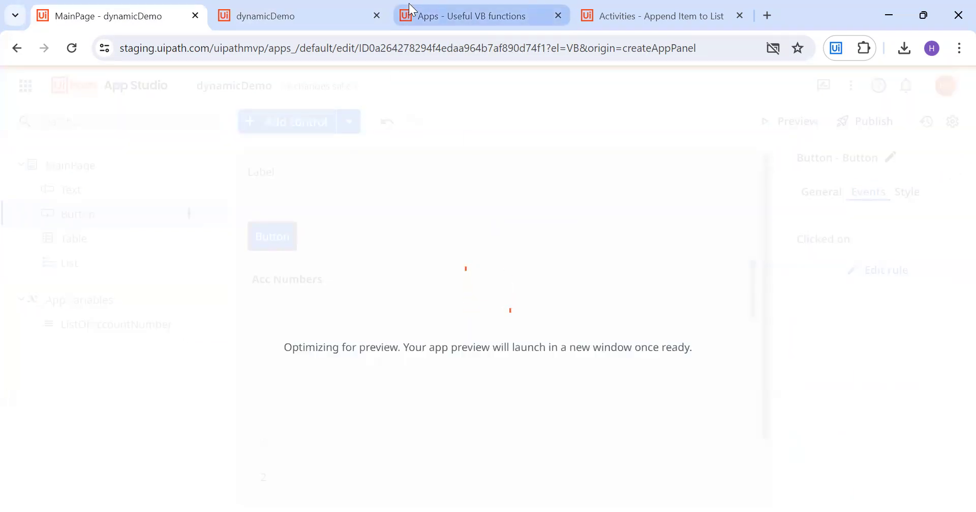
{"action": "mouse_move", "coordinate": [410, 9]}
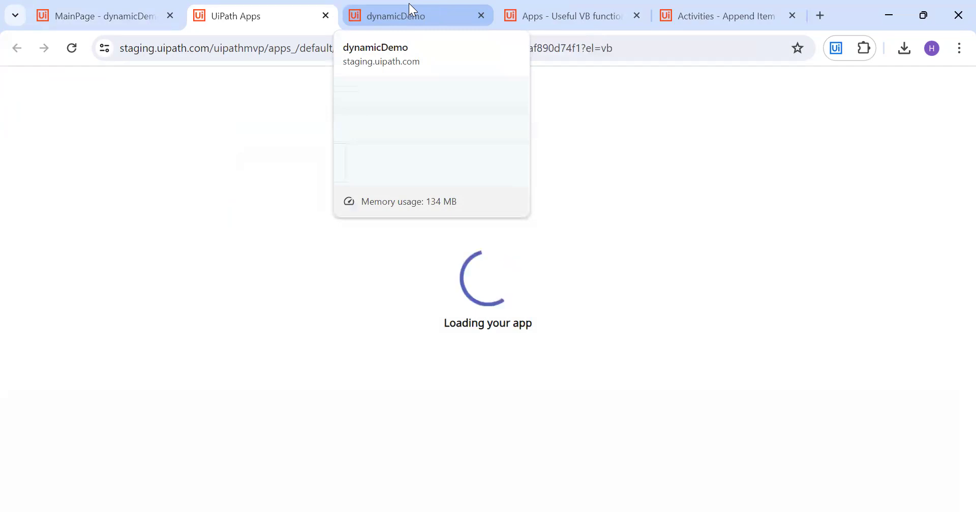
{"action": "left_click", "coordinate": [16, 124]}
{"action": "type", "text": "1272364"}
{"action": "left_click", "coordinate": [30, 159]}
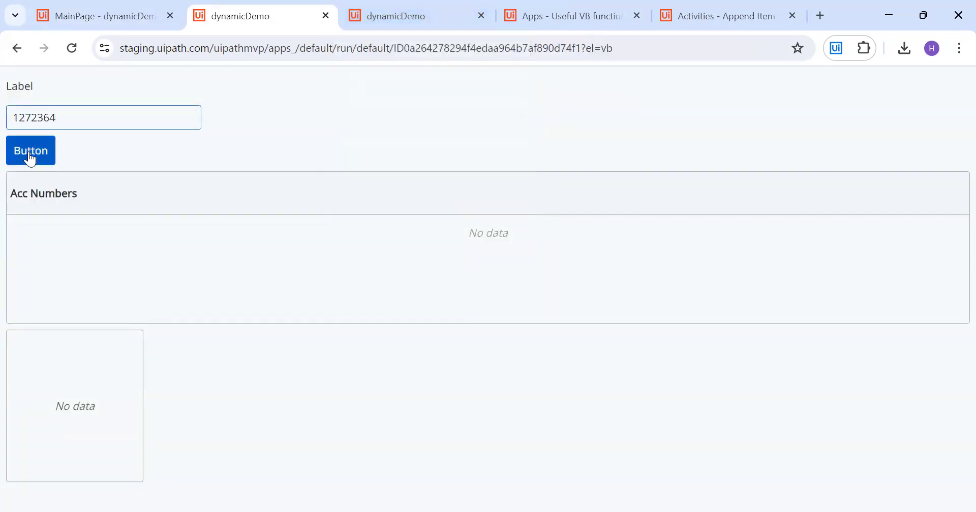
Step: Submit four more sample account numbers one after another in the preview
{"action": "left_click", "coordinate": [40, 116]}
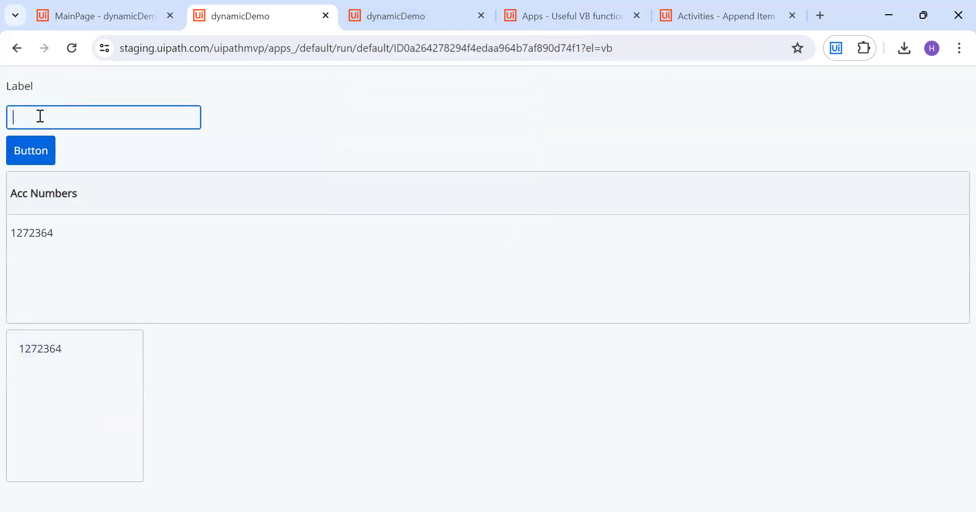
{"action": "type", "text": "897928374"}
{"action": "left_click", "coordinate": [33, 164]}
{"action": "left_click", "coordinate": [75, 113]}
{"action": "type", "text": "43568345"}
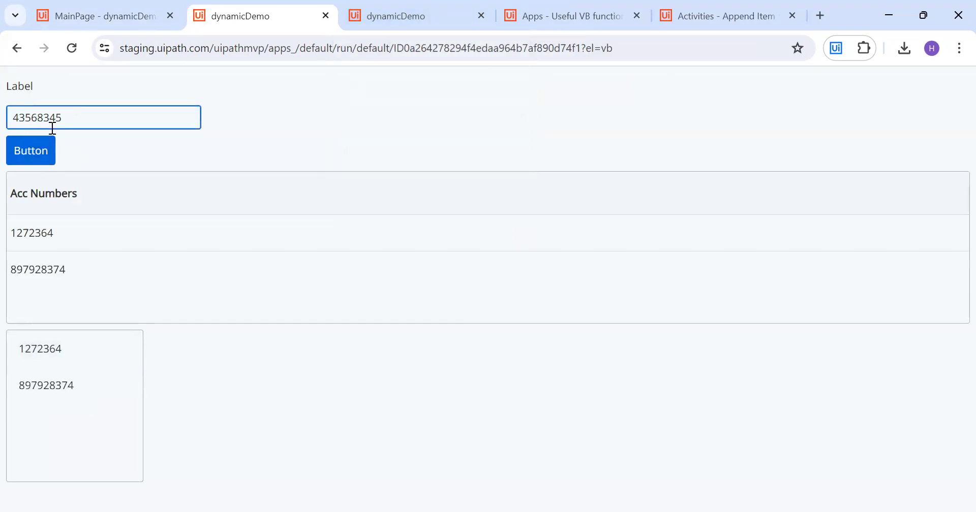
{"action": "left_click", "coordinate": [30, 152]}
{"action": "left_click", "coordinate": [74, 125]}
{"action": "type", "text": "1672354723"}
{"action": "left_click", "coordinate": [42, 159]}
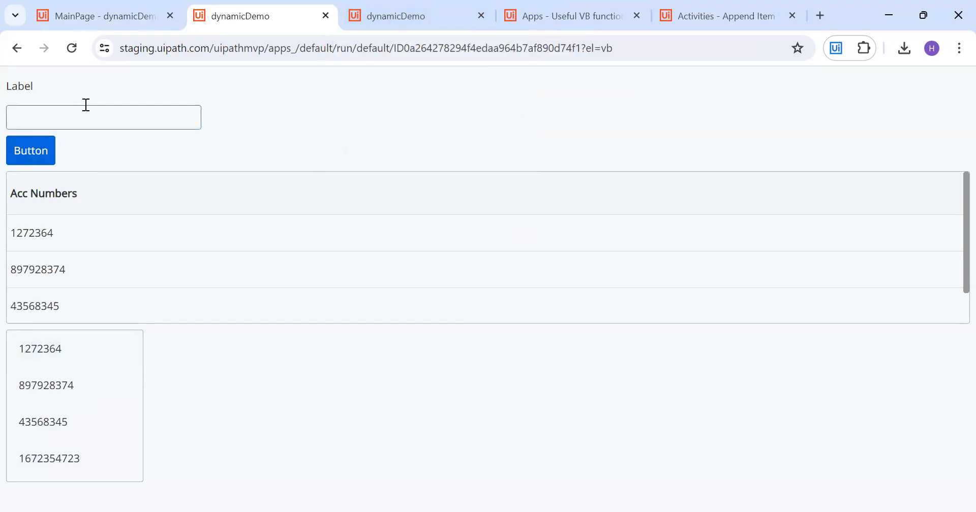
{"action": "left_click", "coordinate": [80, 117]}
{"action": "type", "text": "21364872"}
{"action": "left_click", "coordinate": [39, 158]}
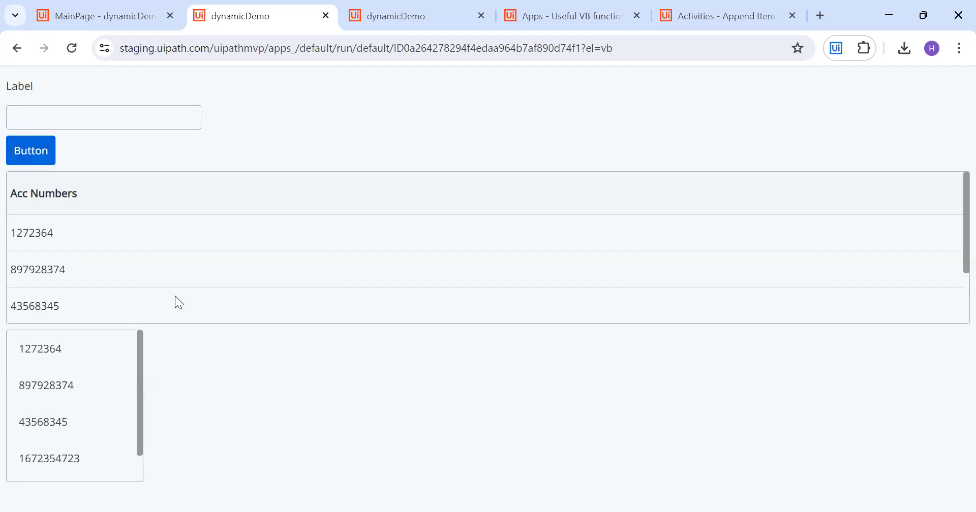
Step: Review the entries in the preview's table and list, and return to the app editor
{"action": "scroll", "coordinate": [174, 296], "scroll_direction": "down", "scroll_amount": 2}
{"action": "scroll", "coordinate": [72, 397], "scroll_direction": "down", "scroll_amount": 2}
{"action": "scroll", "coordinate": [73, 399], "scroll_direction": "up", "scroll_amount": 1}
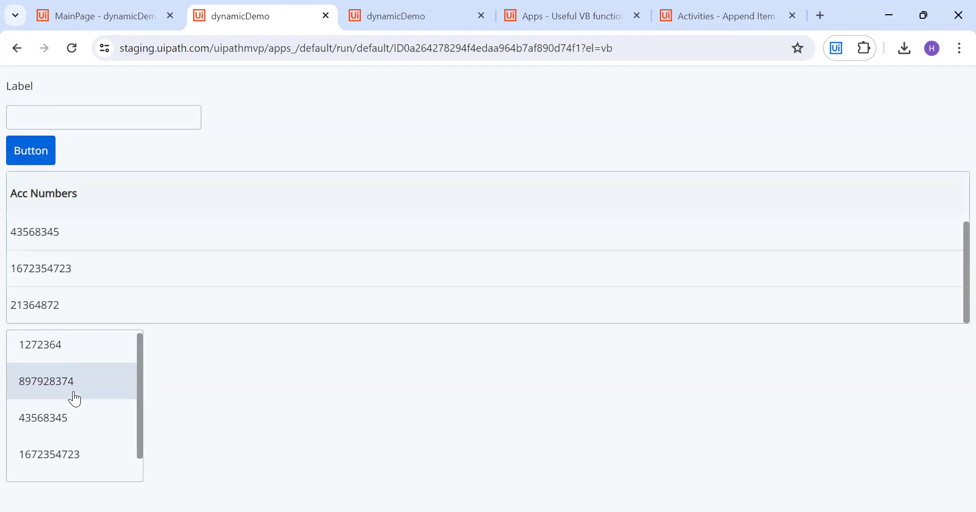
{"action": "scroll", "coordinate": [74, 399], "scroll_direction": "down", "scroll_amount": 1}
{"action": "scroll", "coordinate": [73, 399], "scroll_direction": "up", "scroll_amount": 1}
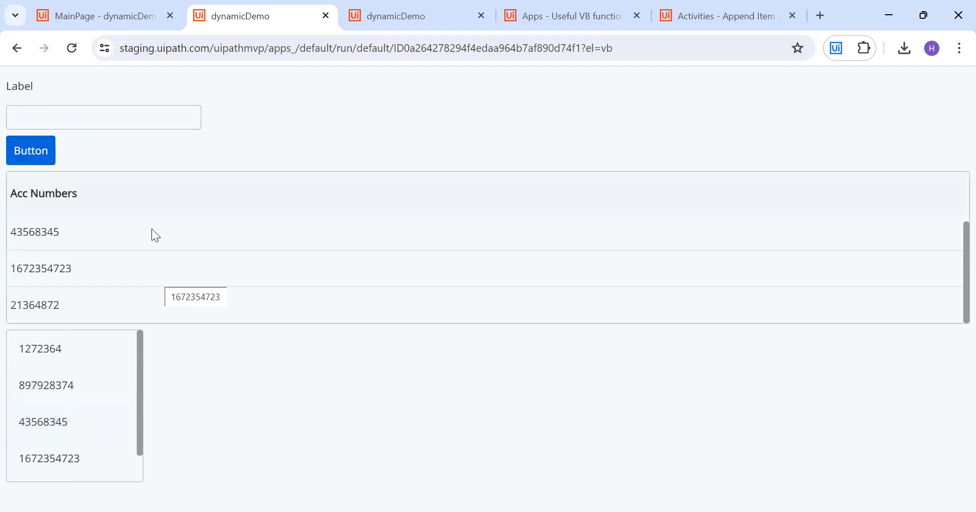
{"action": "left_click", "coordinate": [122, 6]}
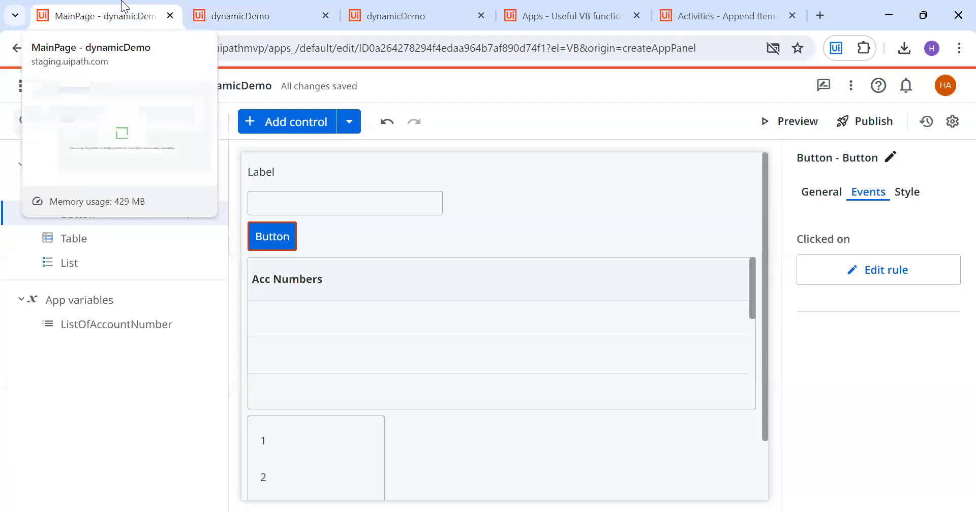